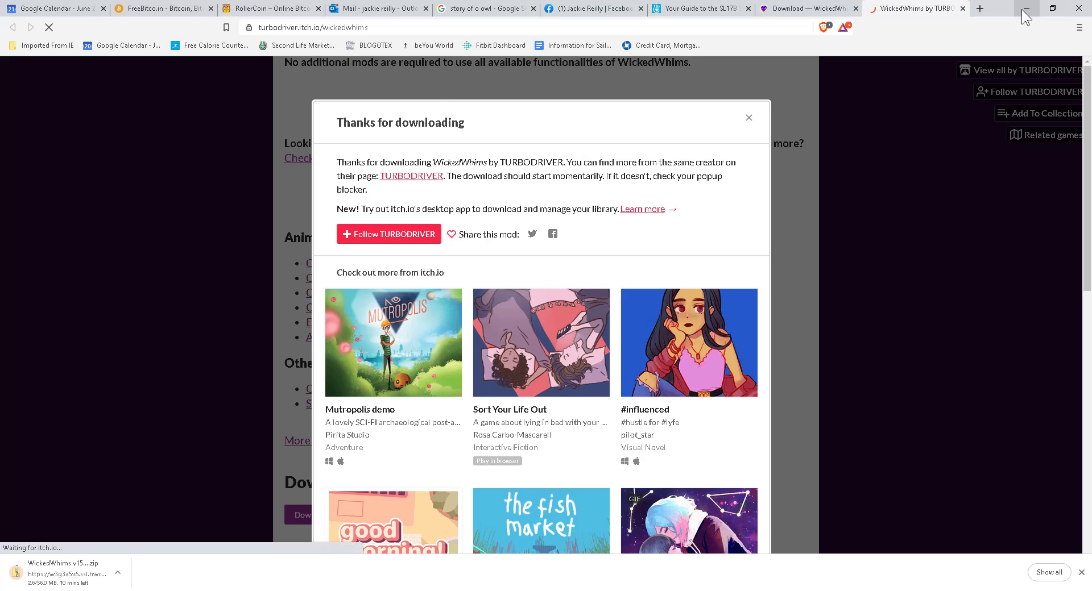
Download the Hoe It Up mod zip through the download link in the naughty mods article, confirming an age over 18.
click(1025, 8)
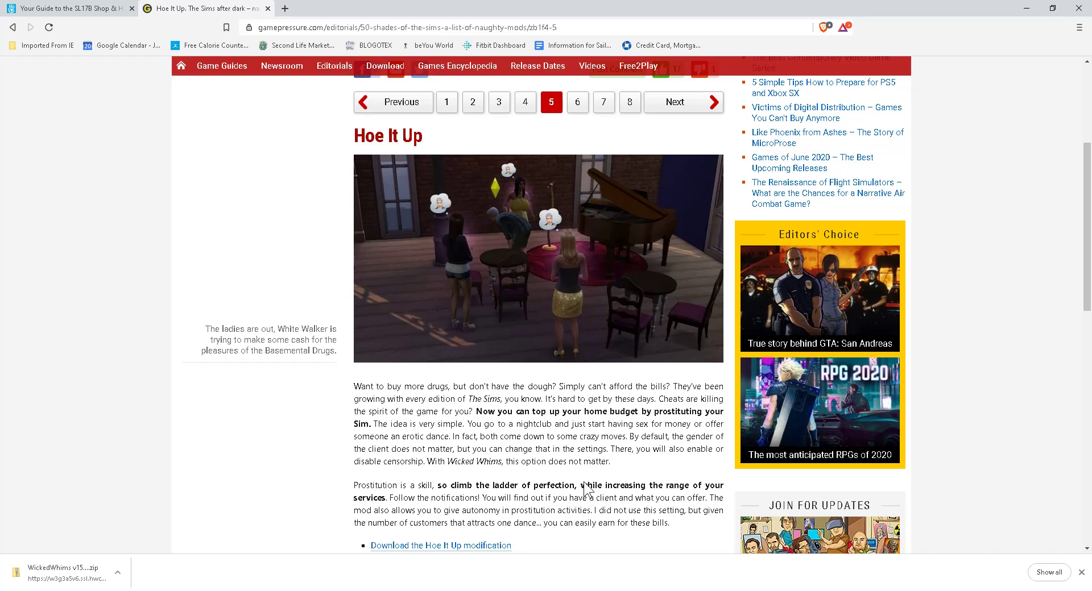
scroll(607, 457, down, 1)
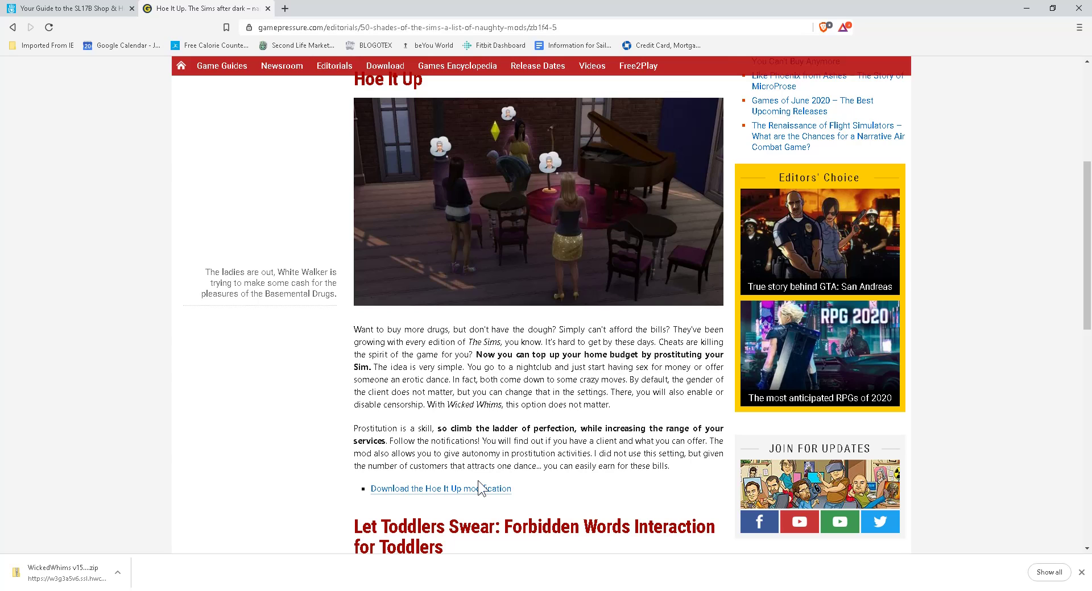
click(476, 496)
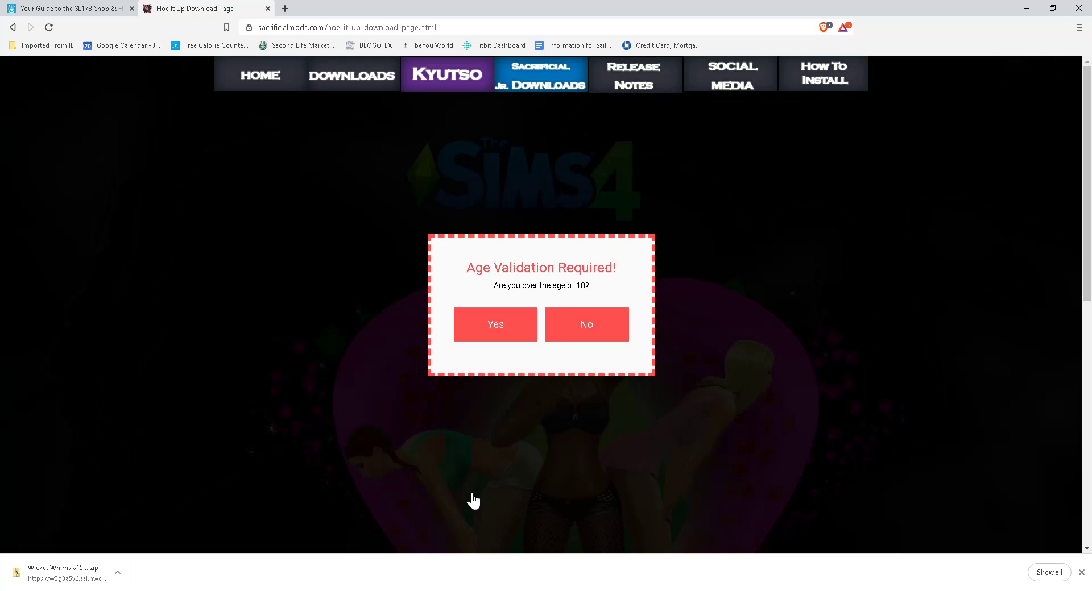
click(472, 328)
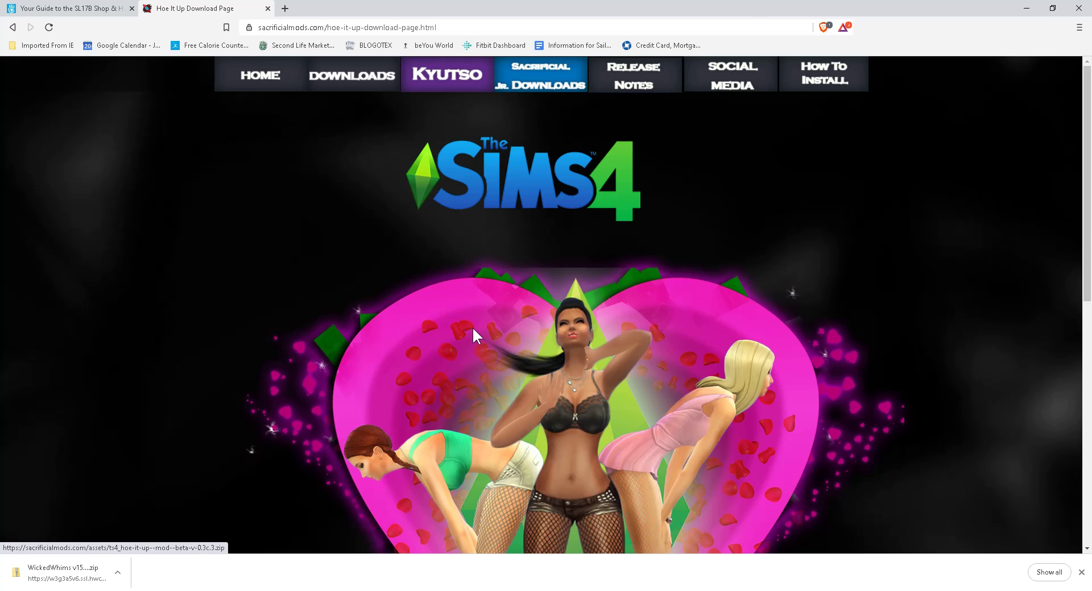
Extract the WickedWhims v155j - 17 June 2020.zip archive directly onto the desktop.
key(super+d)
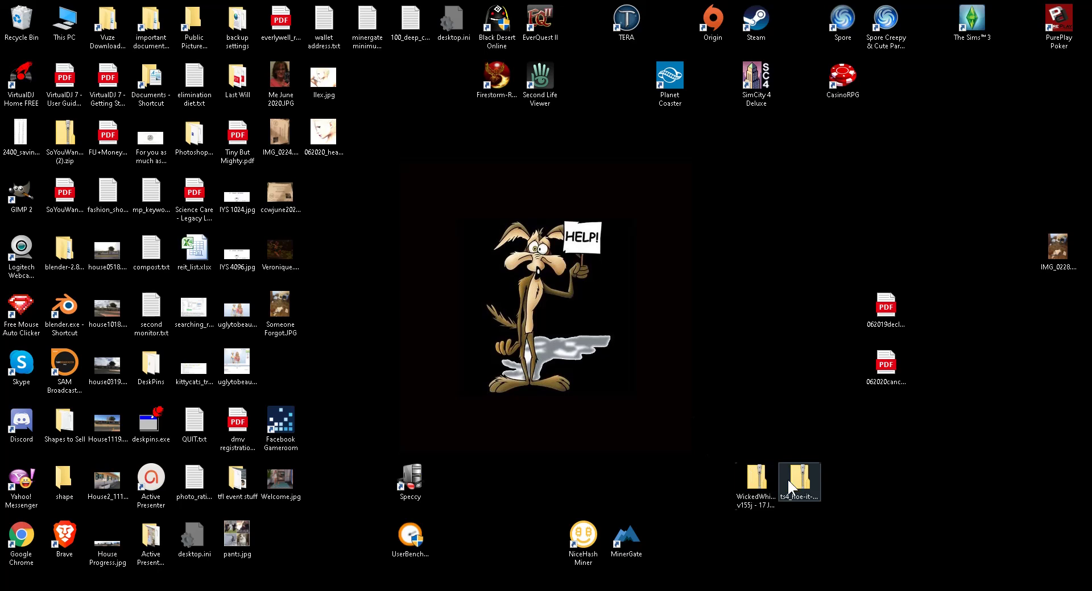
click(743, 476)
right_click(742, 476)
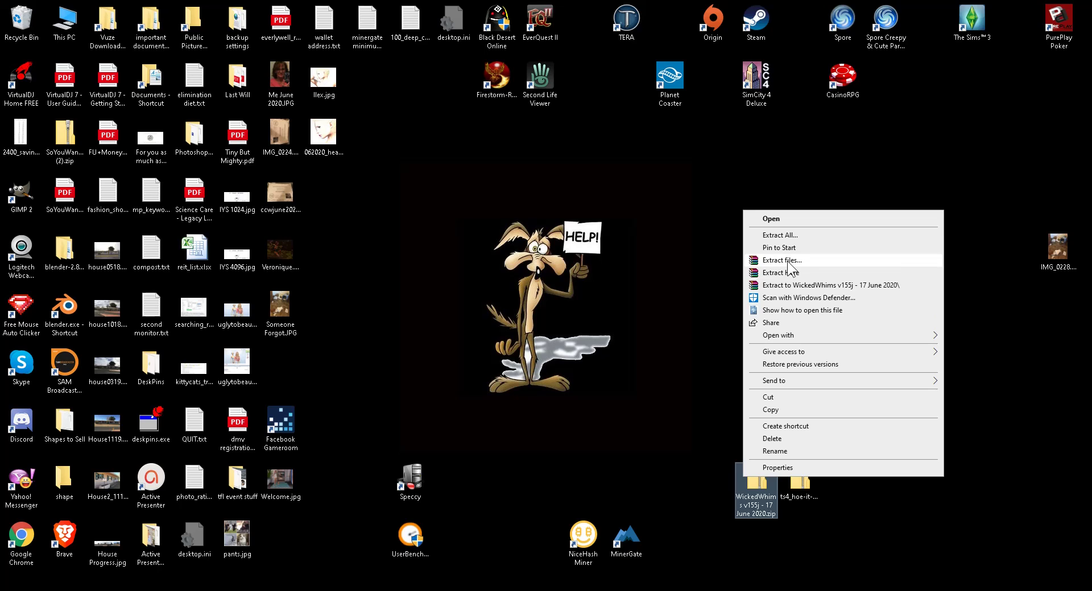
click(787, 261)
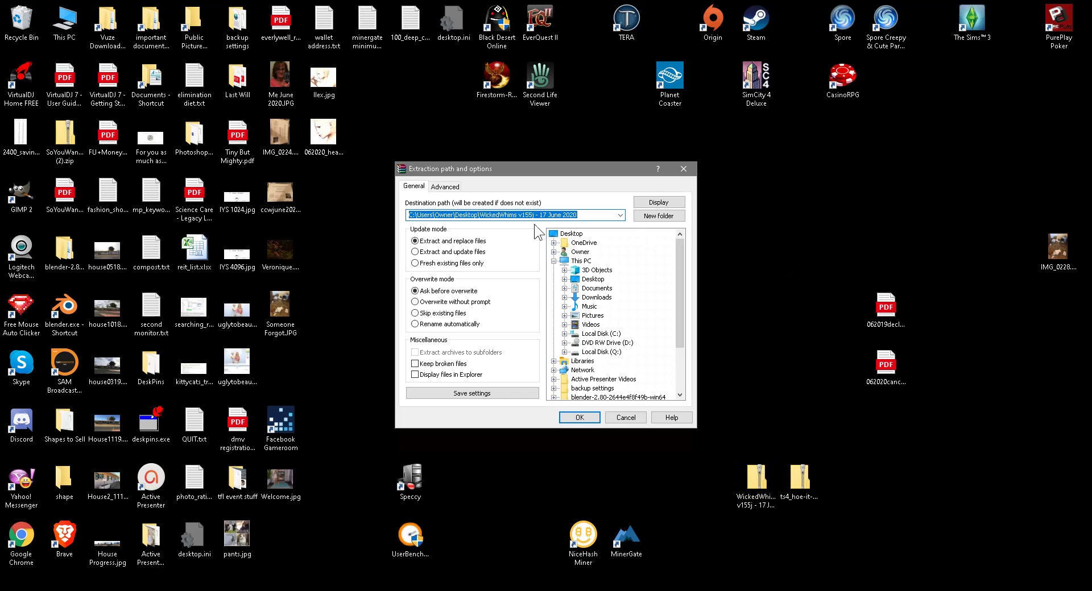
click(579, 236)
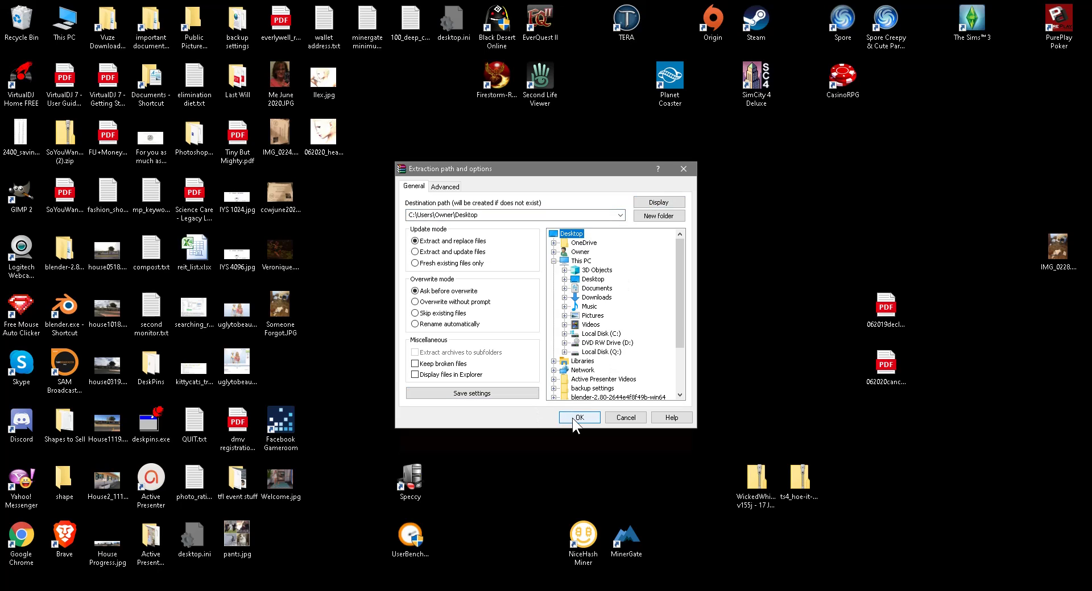
click(644, 217)
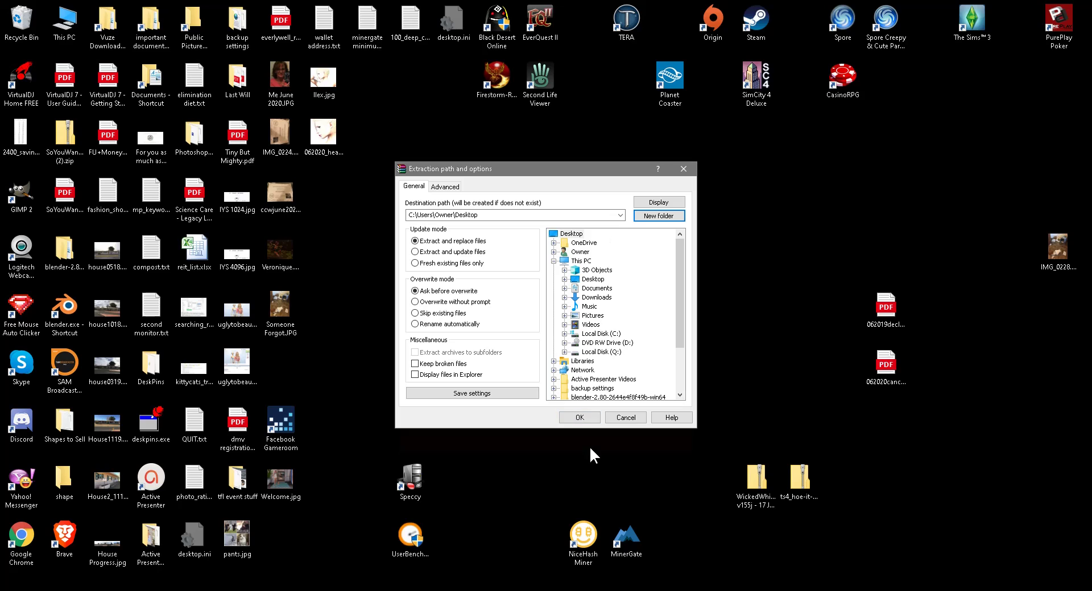
click(579, 418)
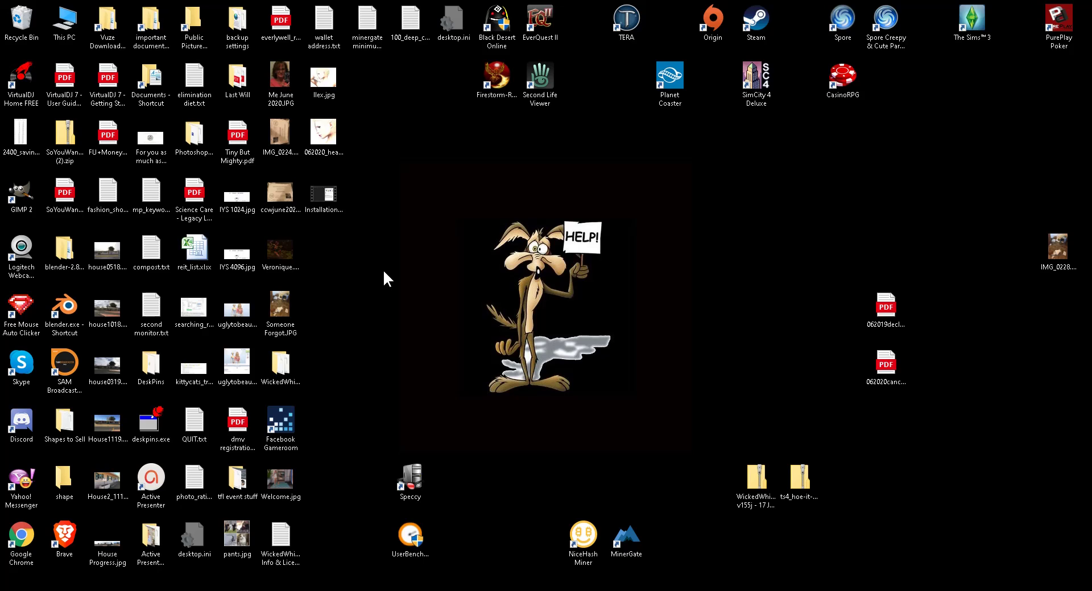
Move the extracted WickedWhimsMod folder, installation video and WickedWhims Info & License.txt next to the zip archives on the desktop.
click(322, 208)
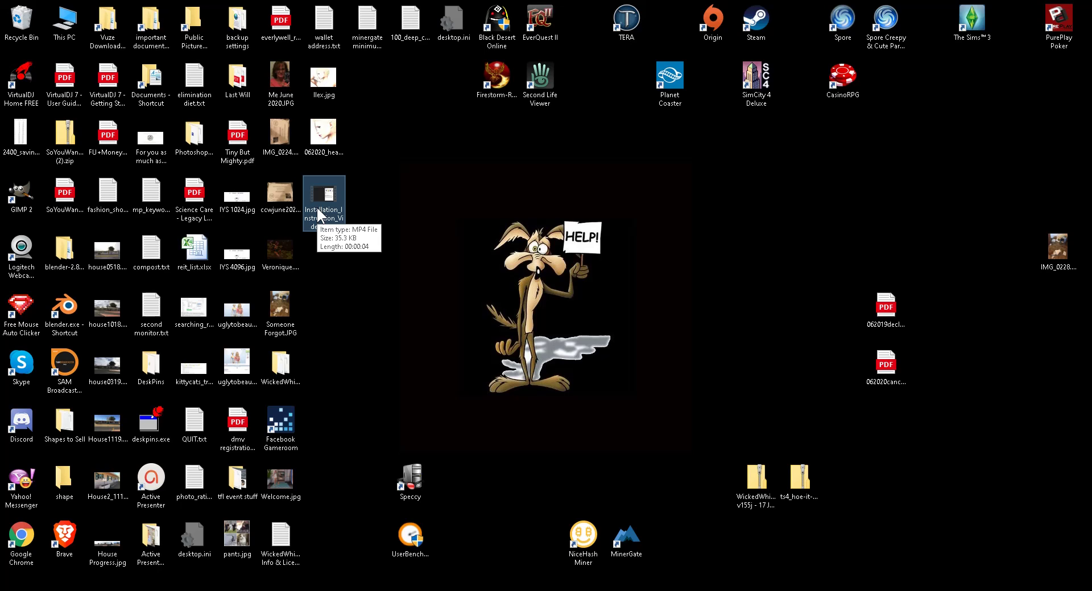
click(281, 539)
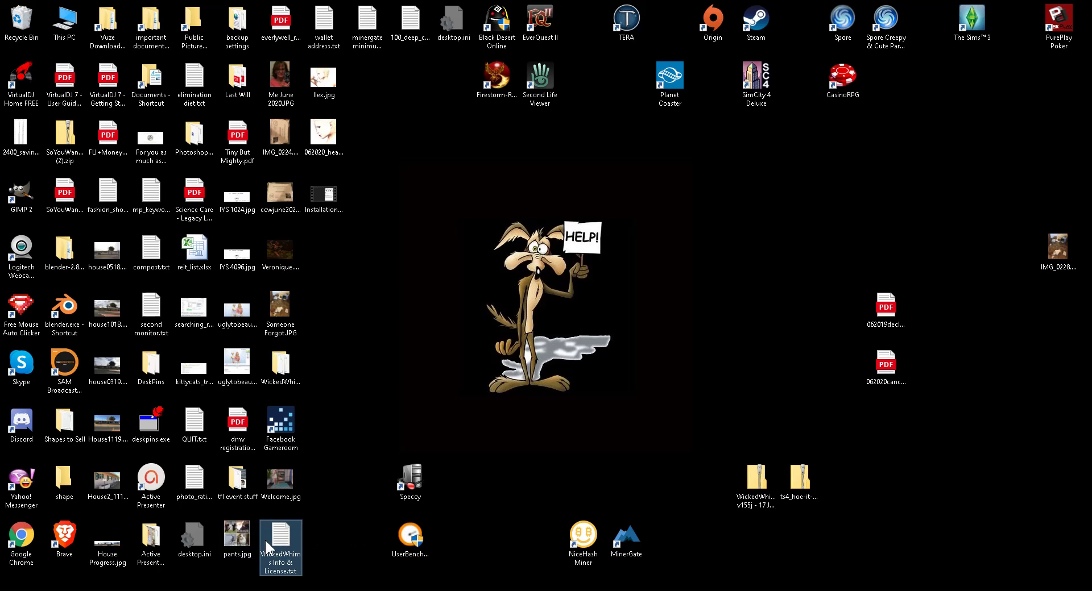
click(278, 367)
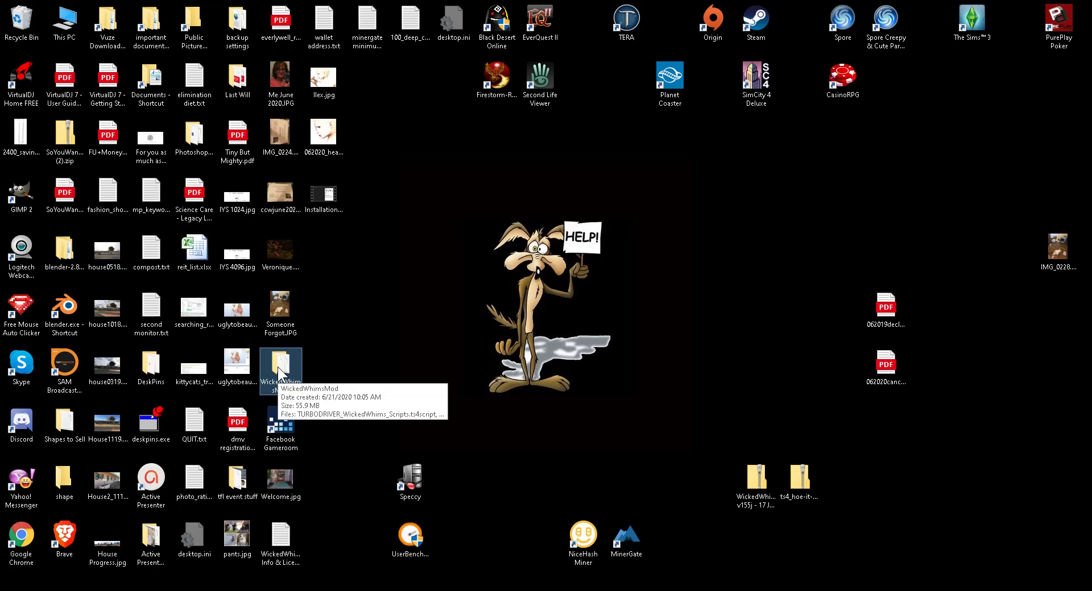
drag(277, 366, 754, 423)
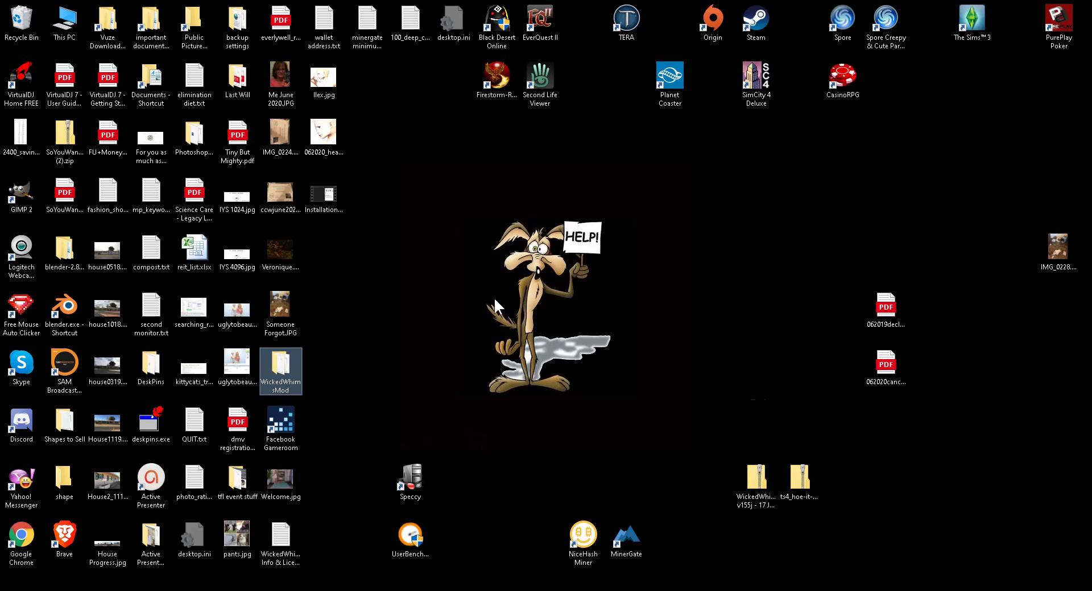
drag(329, 200, 760, 362)
drag(287, 560, 818, 383)
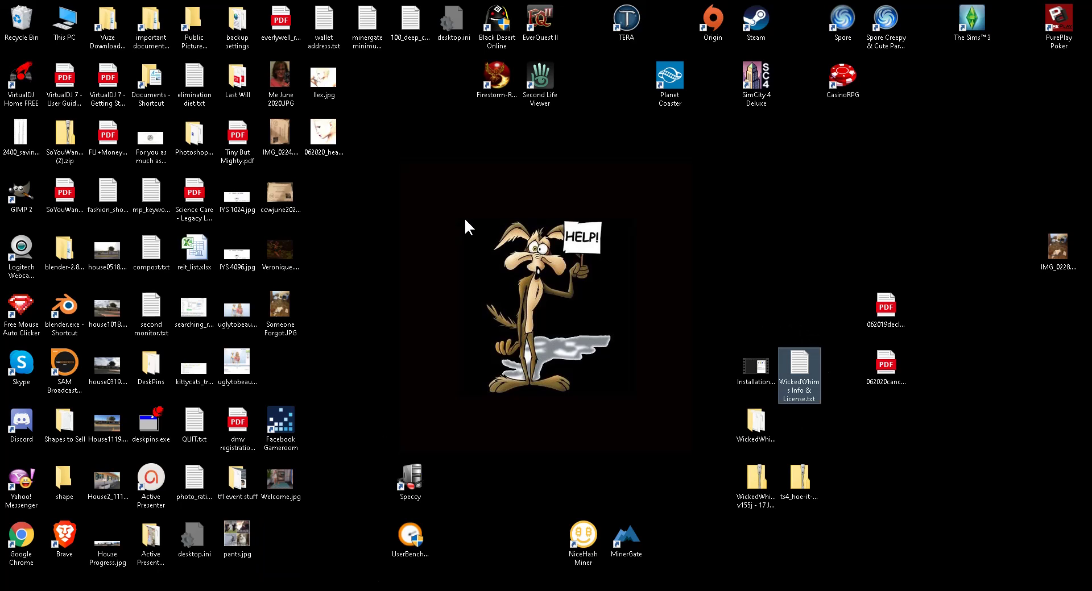
Examine the contents of the WickedWhimsMod folder and close it.
click(763, 417)
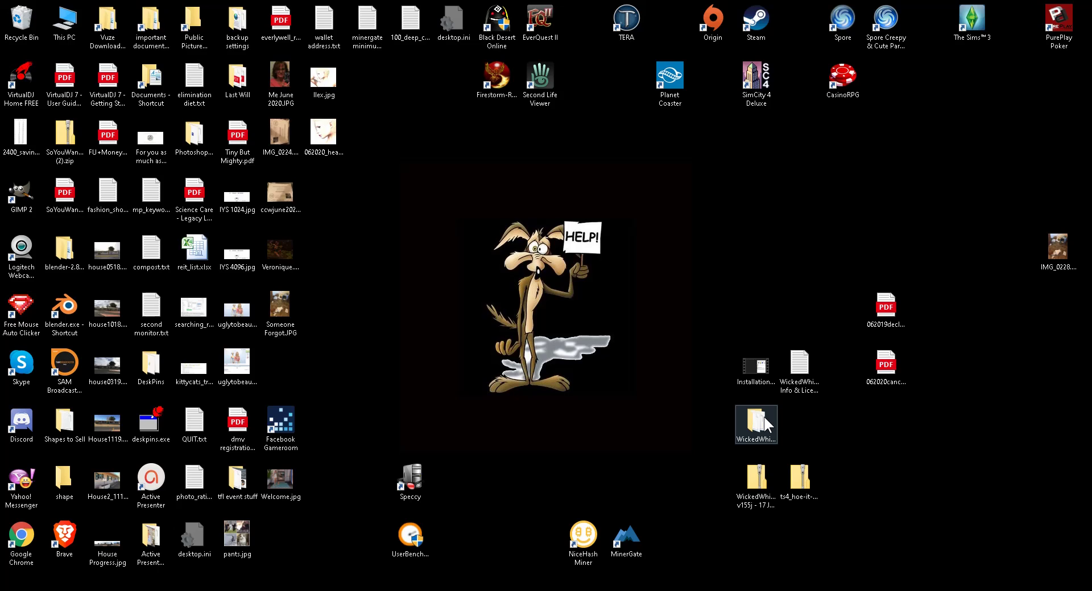
double_click(763, 417)
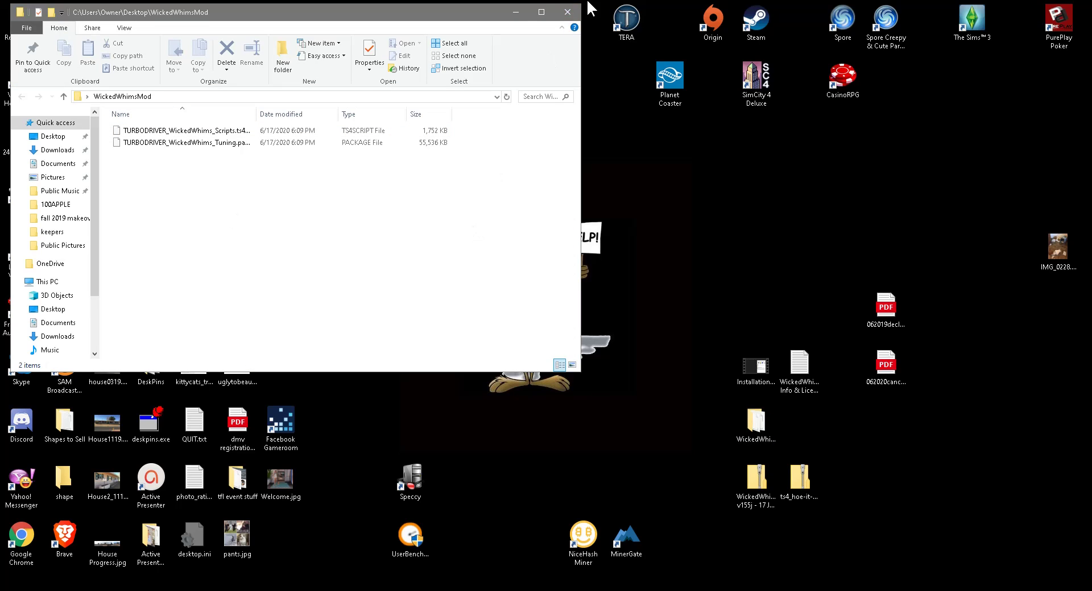
click(568, 11)
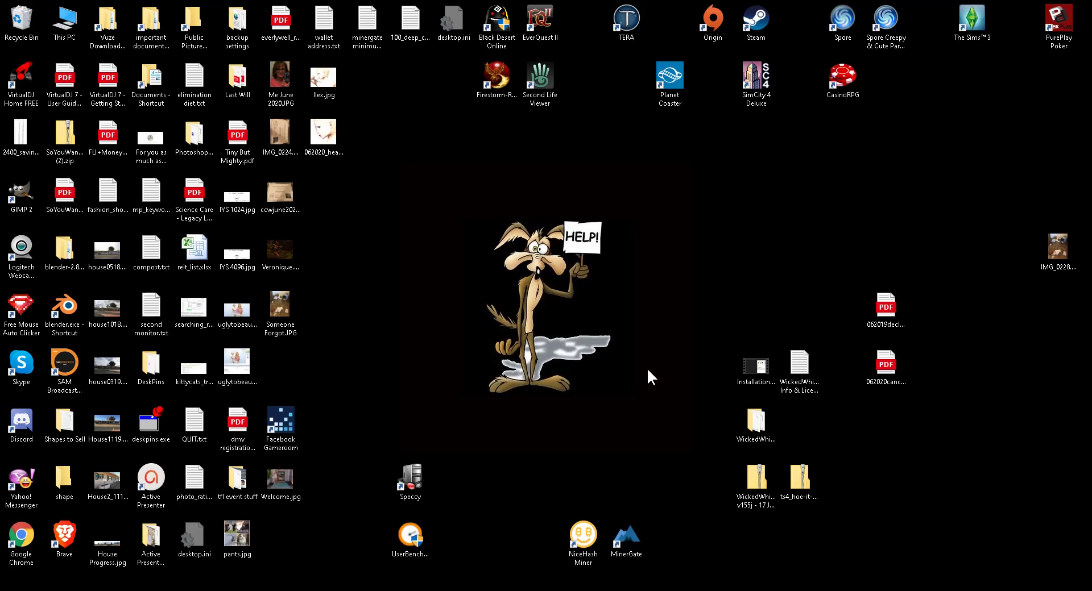
Extract the ts4_hoe-it-up mod zip onto the desktop and group its Objects folder and mod files beside the archives.
right_click(807, 477)
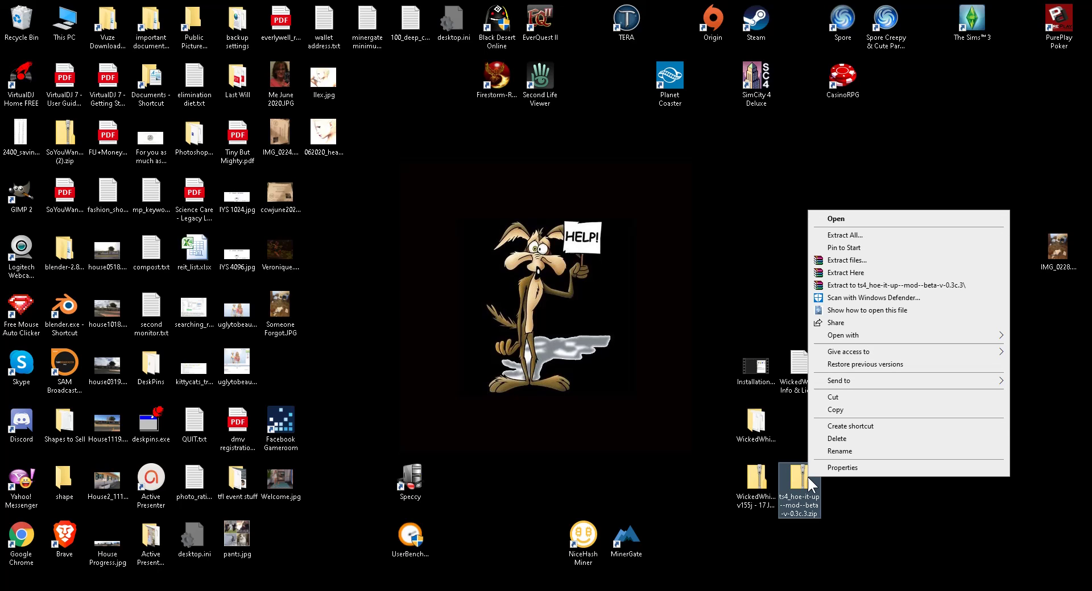
click(851, 274)
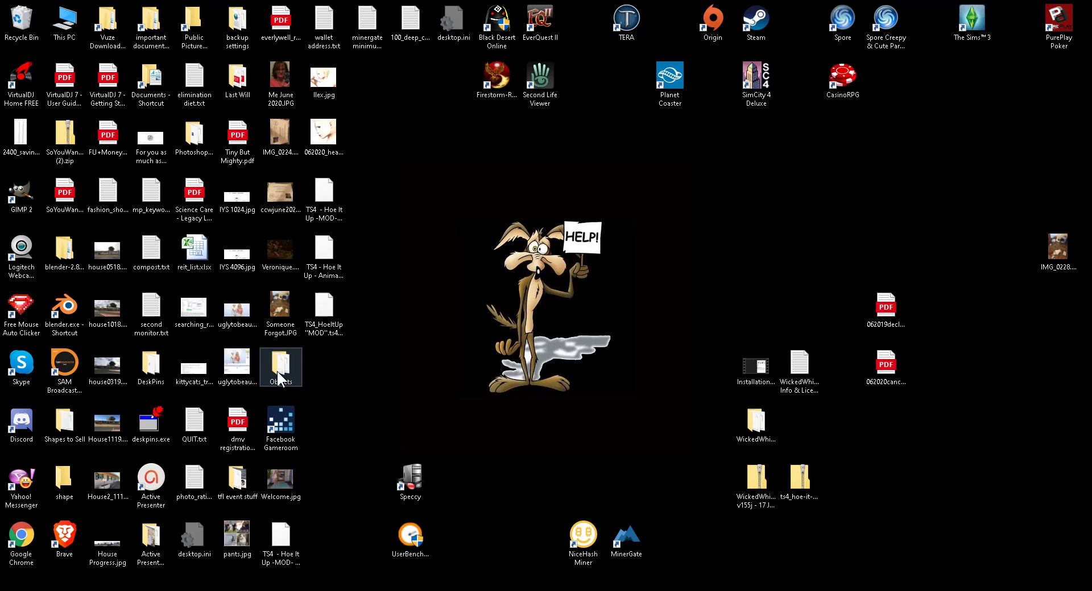
drag(277, 370, 875, 488)
drag(279, 537, 1036, 520)
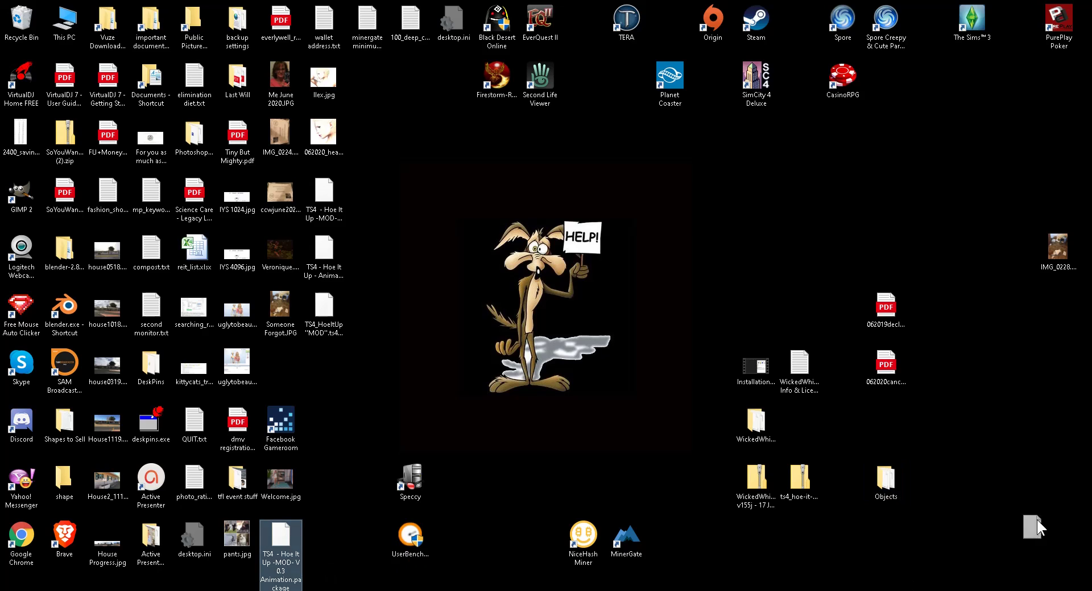
drag(935, 479, 933, 480)
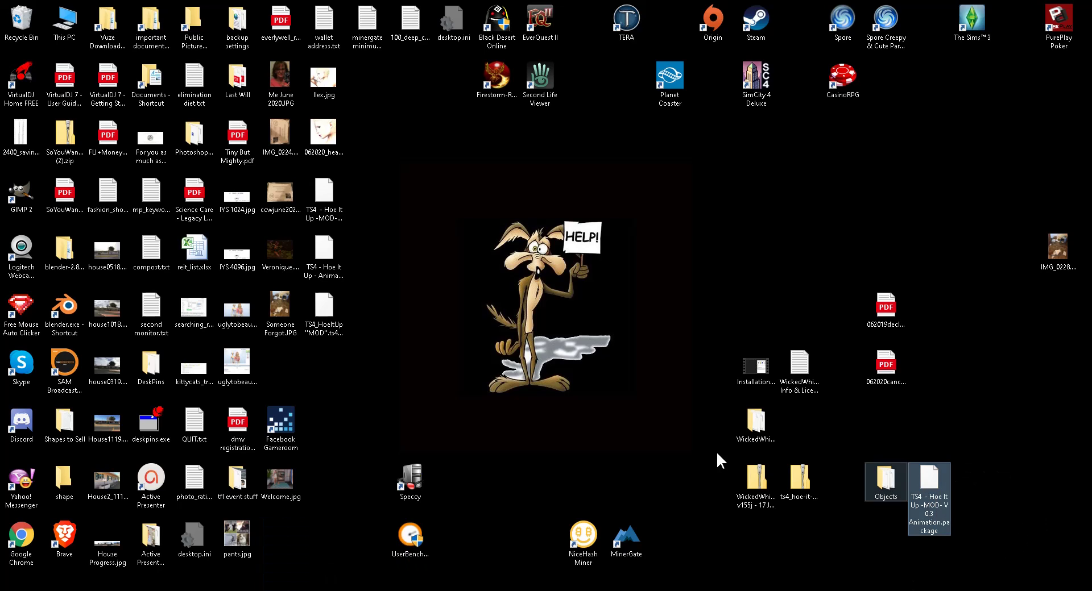
drag(332, 318, 966, 495)
drag(330, 254, 1017, 500)
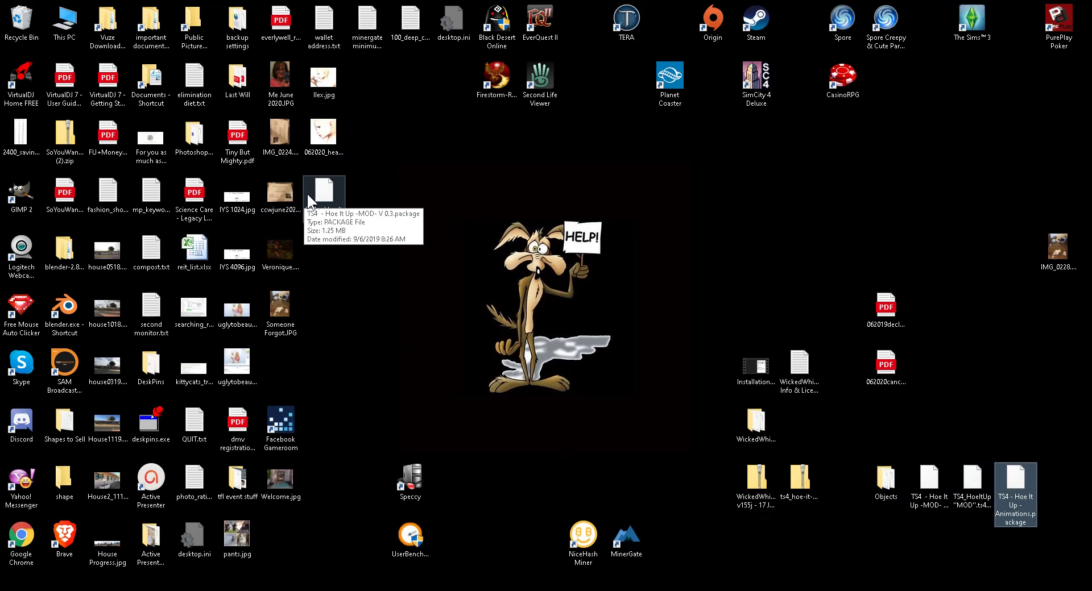
drag(328, 196, 888, 526)
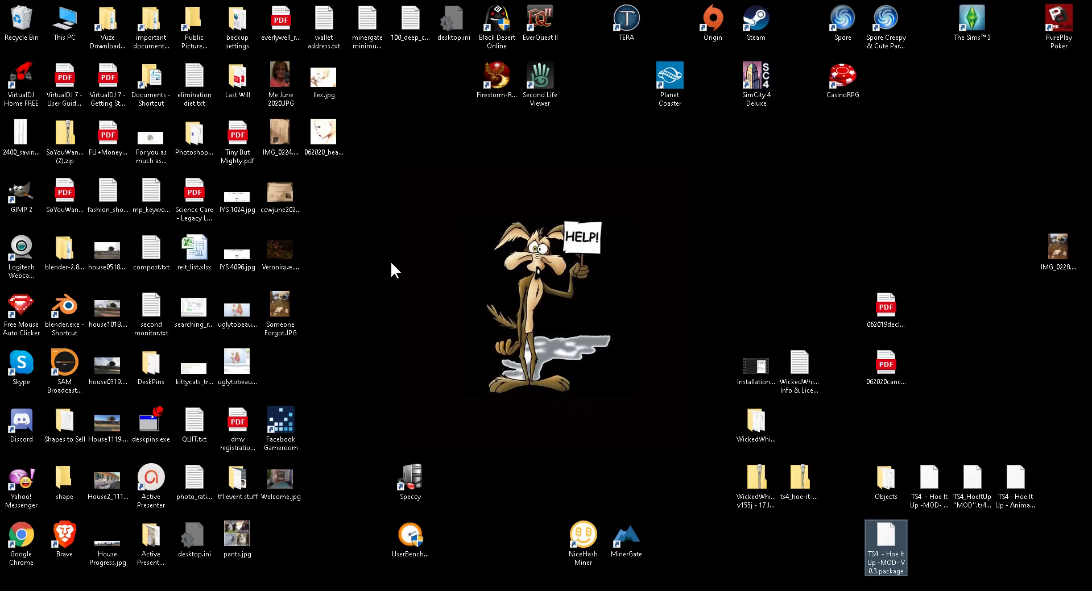
Examine the package files inside the extracted Objects folder and close it.
click(879, 483)
double_click(879, 483)
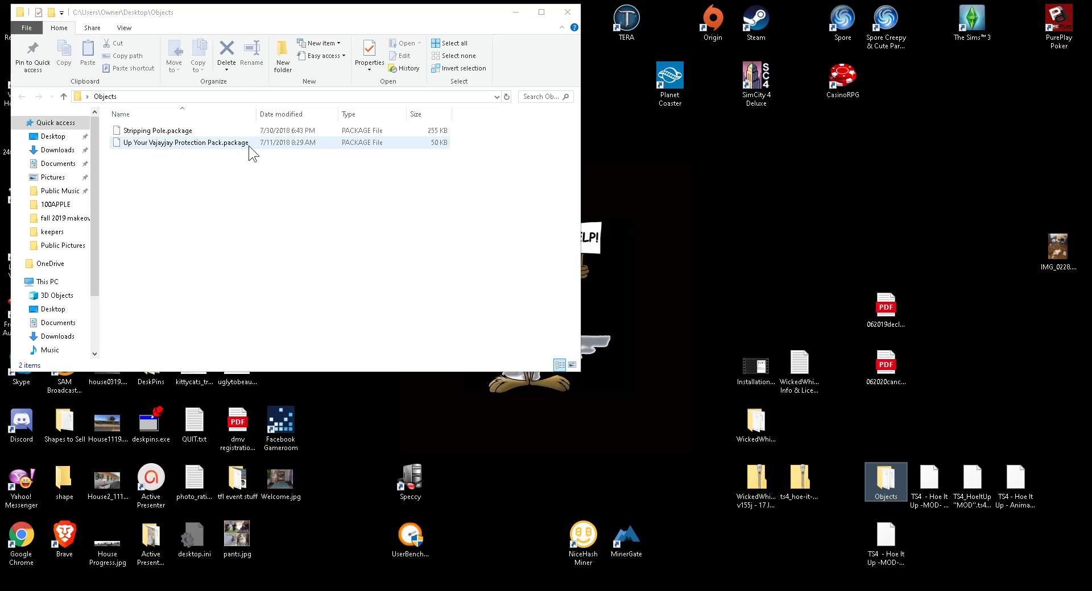
click(563, 14)
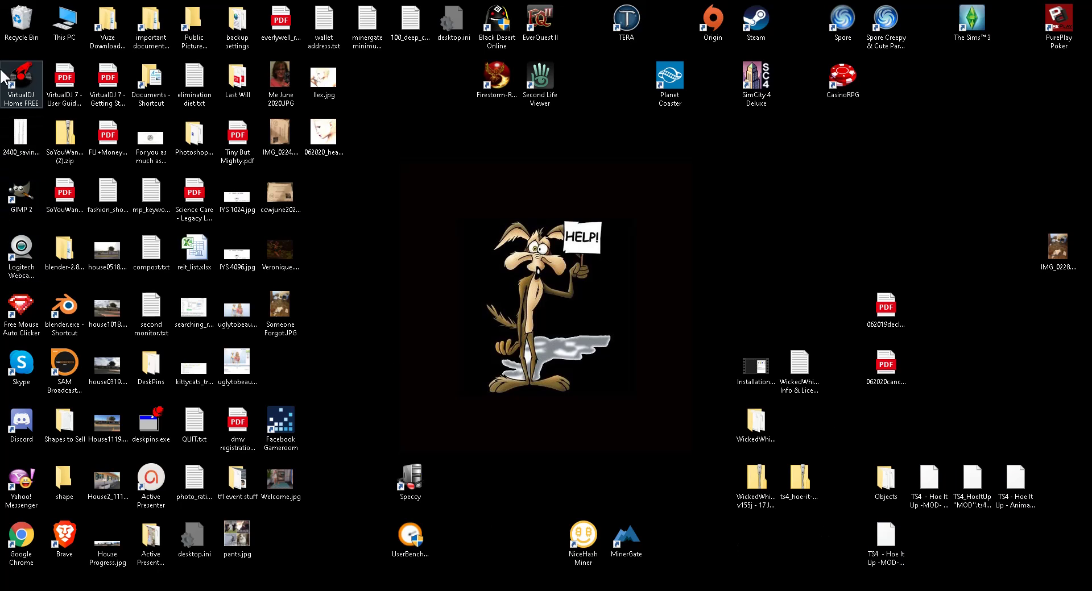
Open the Mods folder under Documents\Electronic Arts\The Sims 4.
double_click(59, 26)
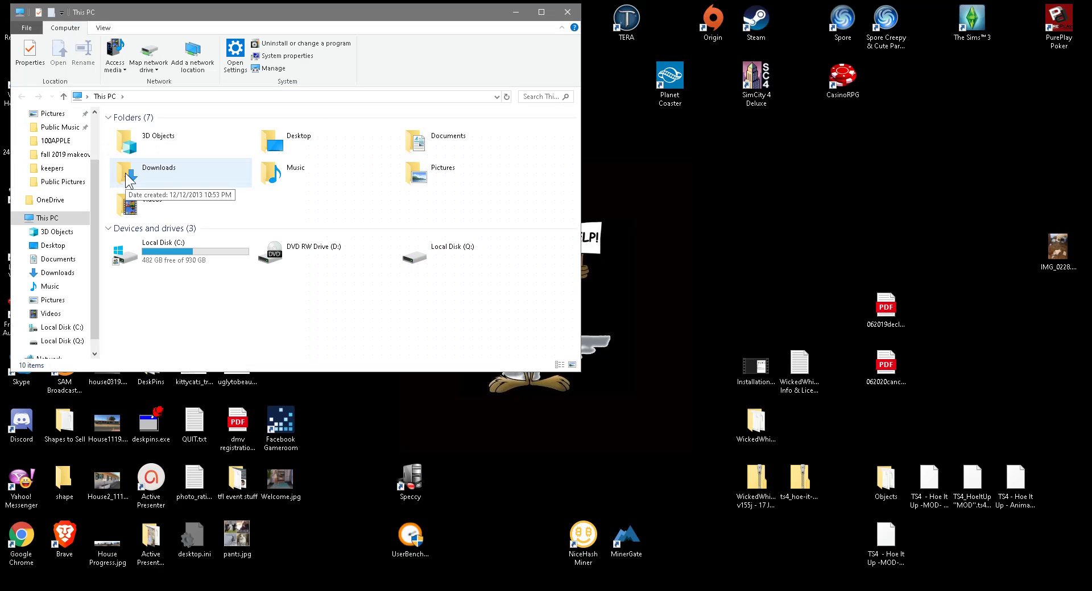
double_click(433, 143)
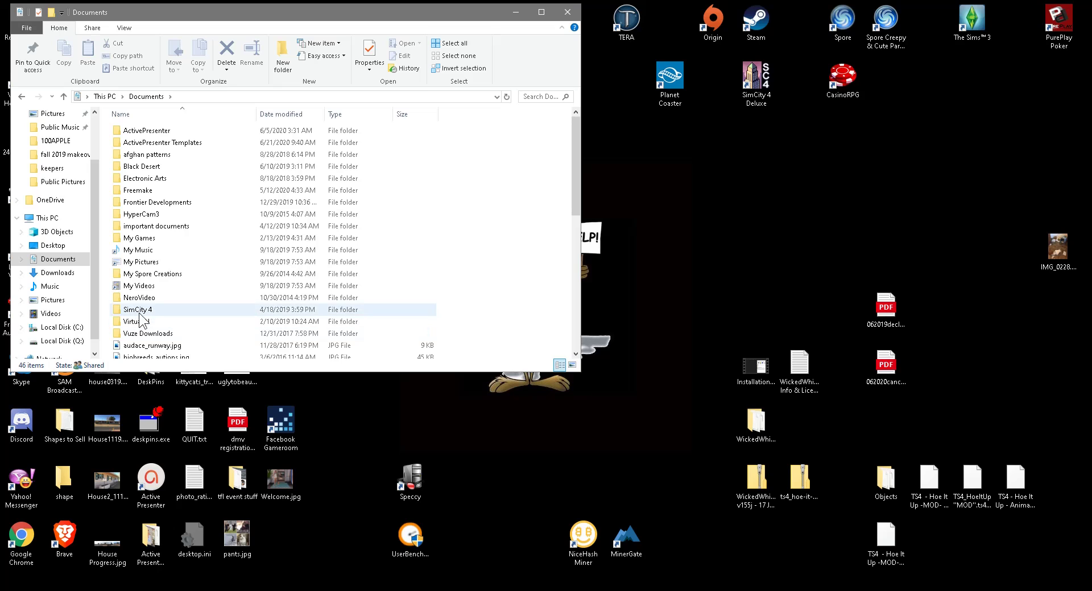
scroll(179, 293, down, 1)
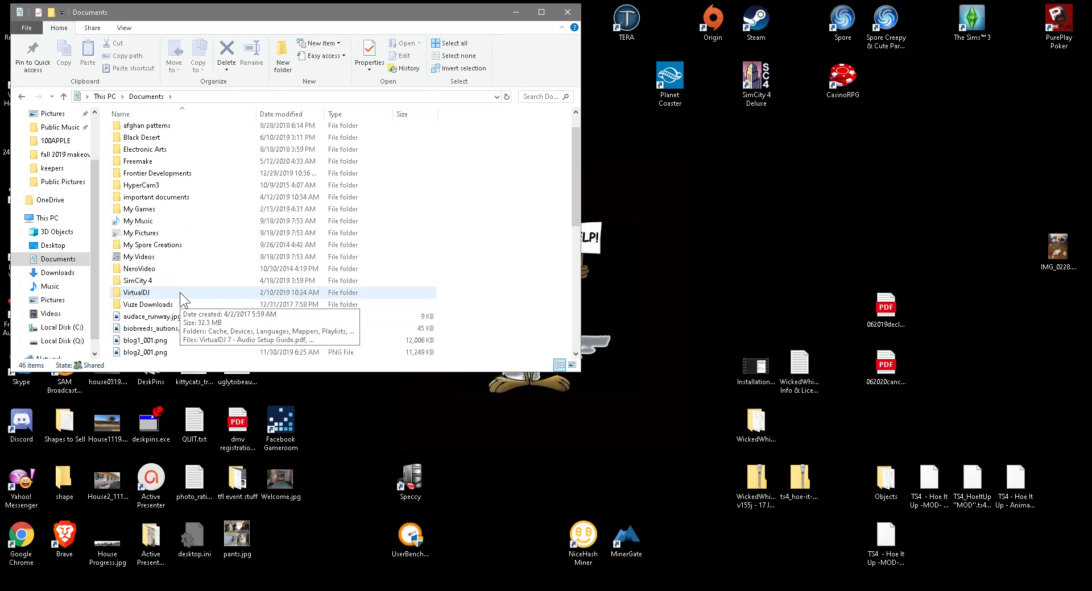
click(132, 151)
double_click(132, 151)
double_click(137, 152)
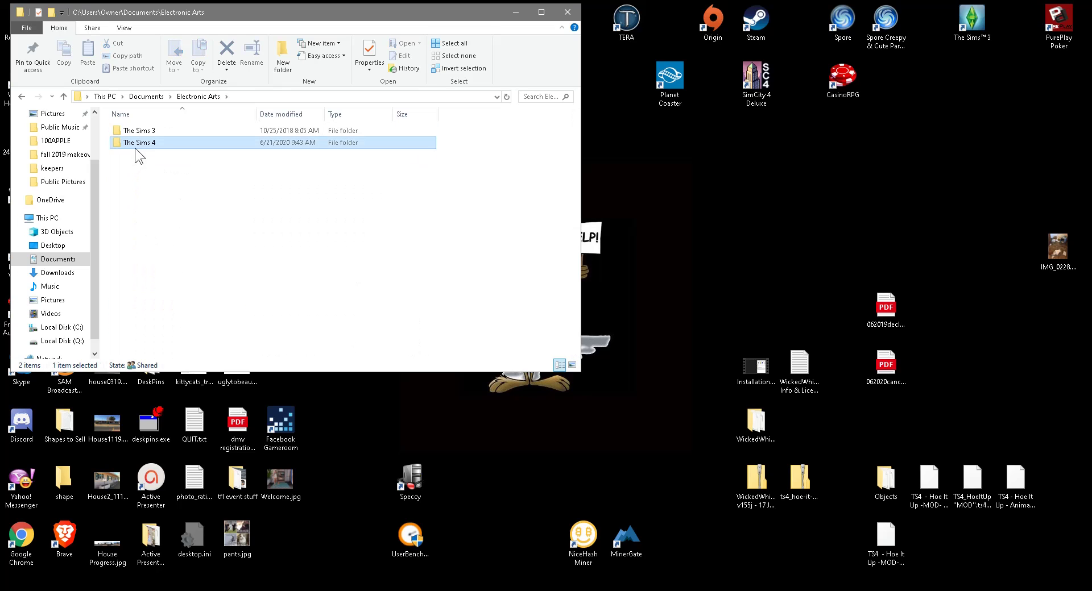
click(137, 144)
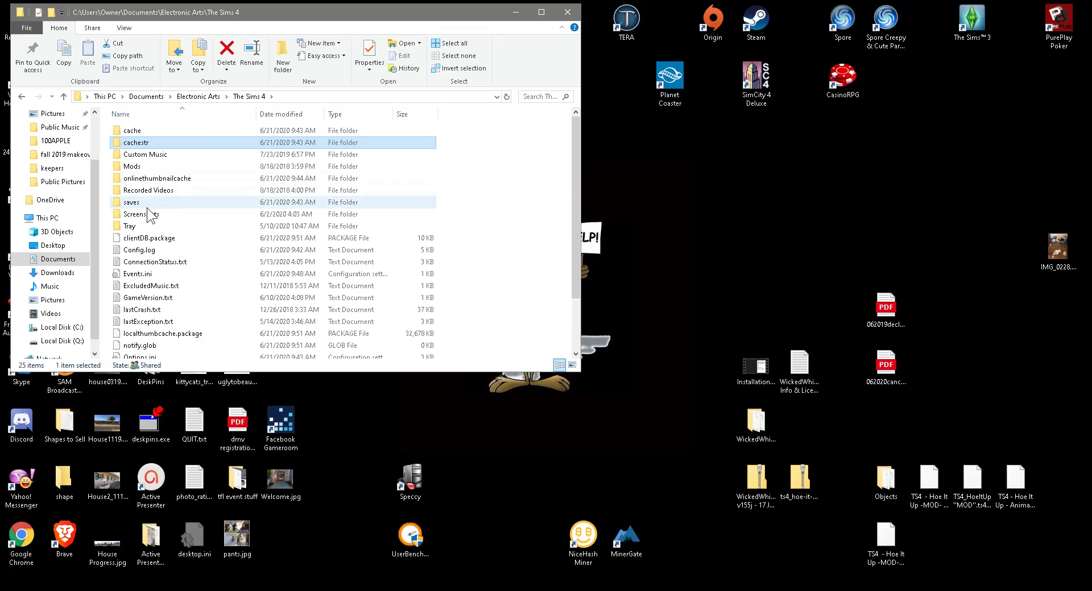
double_click(137, 166)
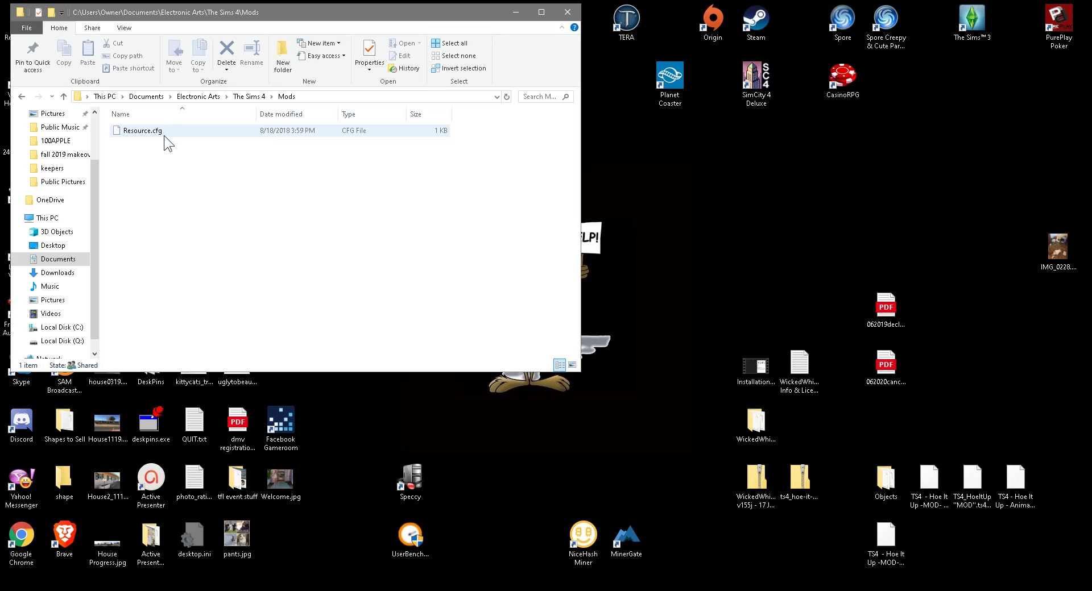
mouse_move(164, 136)
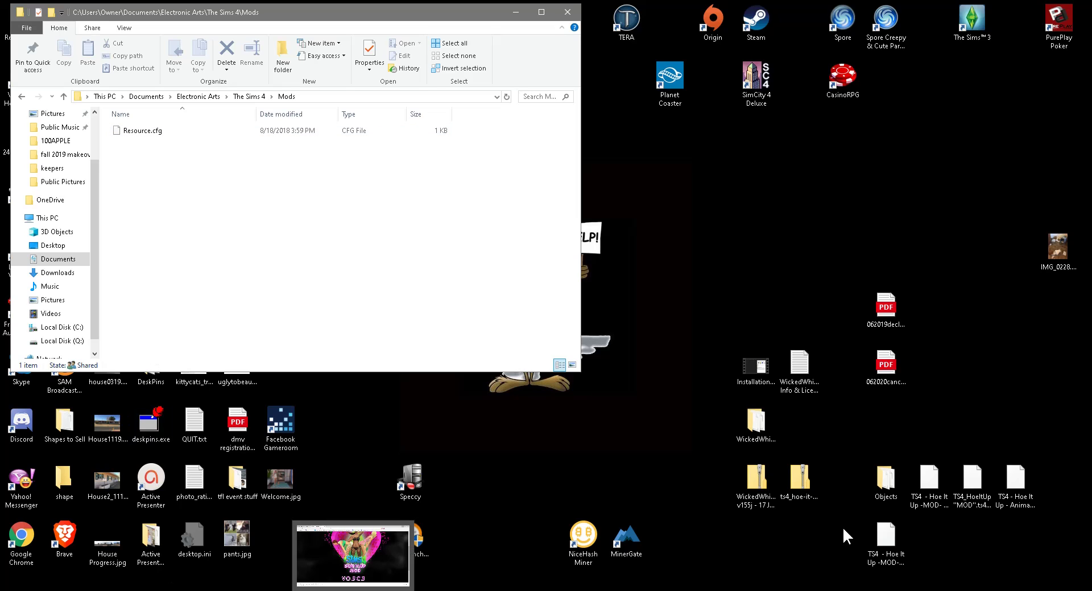
Delete the WickedWhims v155j - 17 June 2020.zip archive from the desktop.
right_click(763, 479)
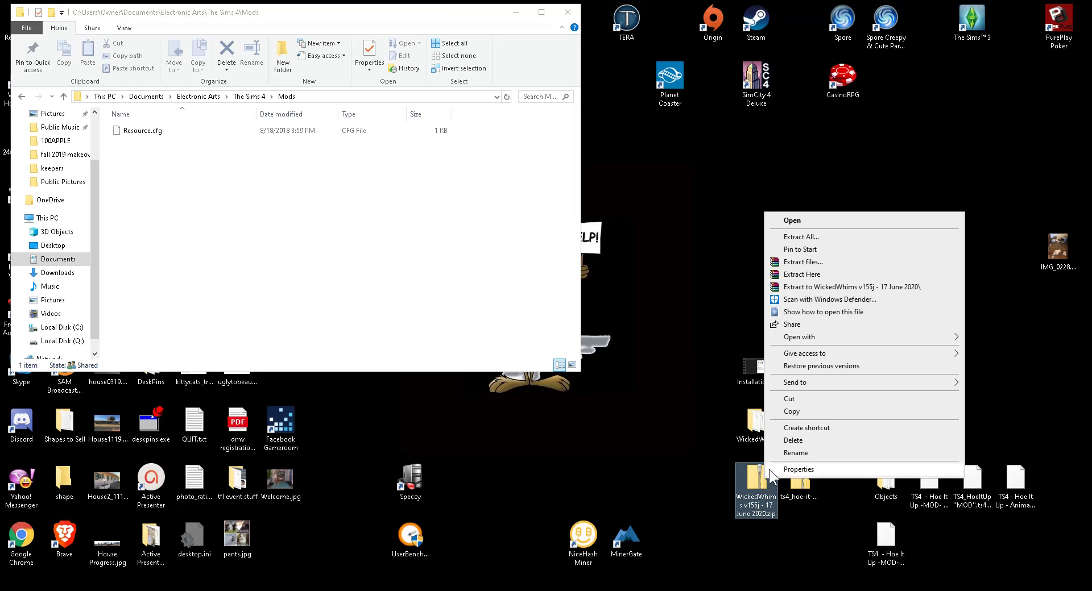
click(785, 440)
click(591, 347)
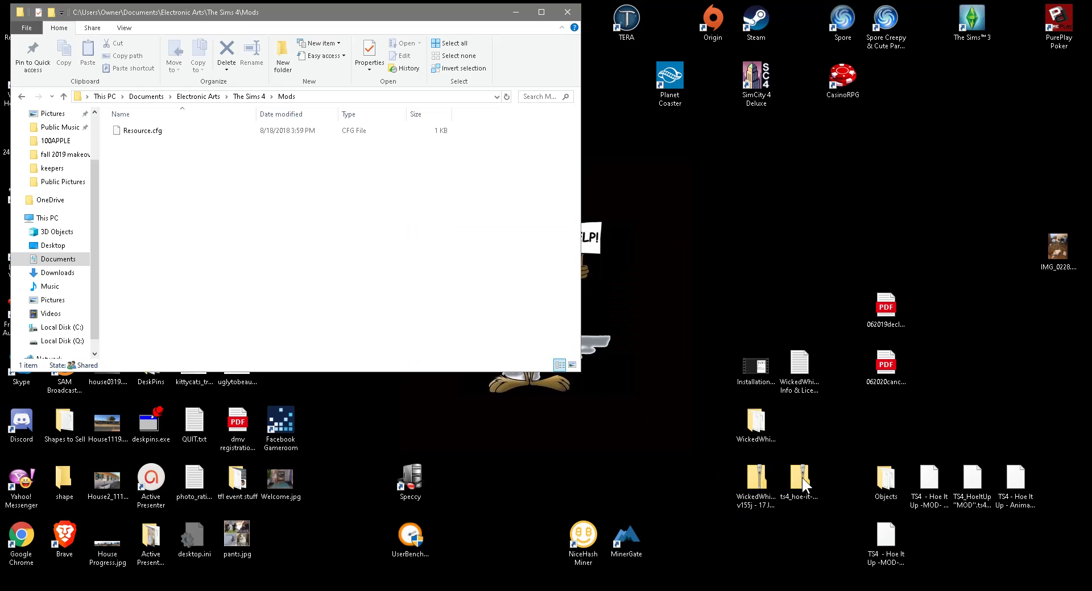
Delete the ts4_hoe-it-up--mod--beta-v-0.3c.3.zip archive from the desktop.
right_click(802, 476)
click(831, 437)
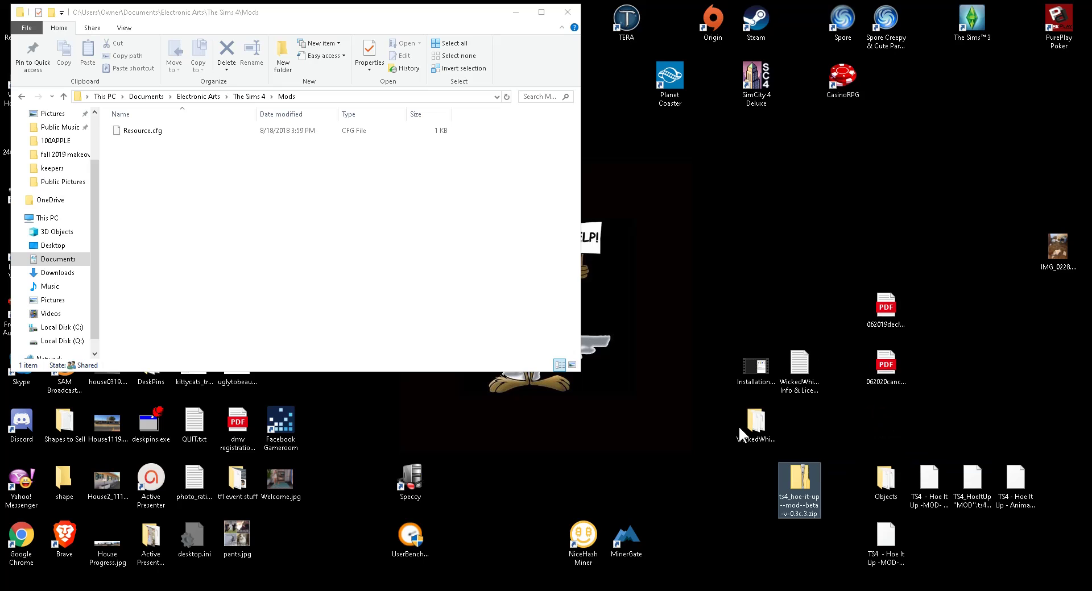
click(591, 347)
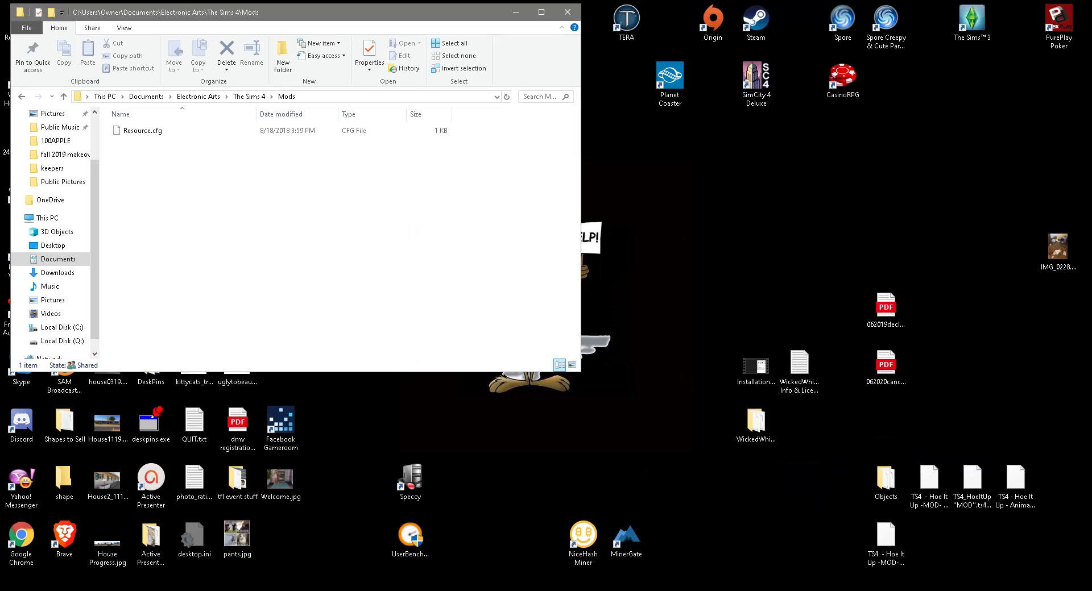
Switch to the web browser and open the How To Install page of the sacrificialmods.com site.
key(alt+Tab)
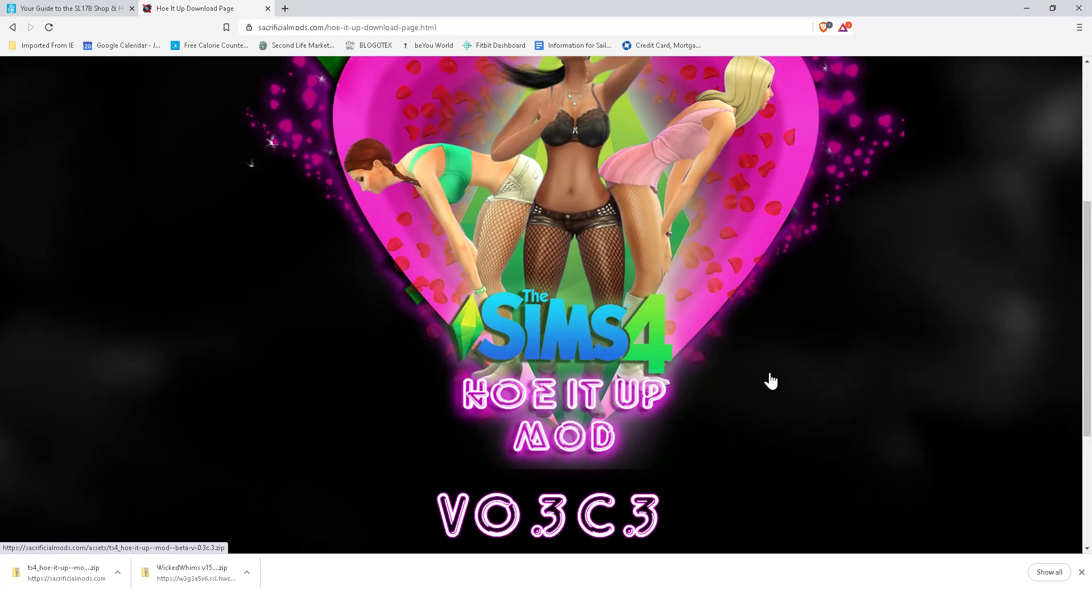
scroll(770, 381, down, 4)
scroll(770, 381, up, 8)
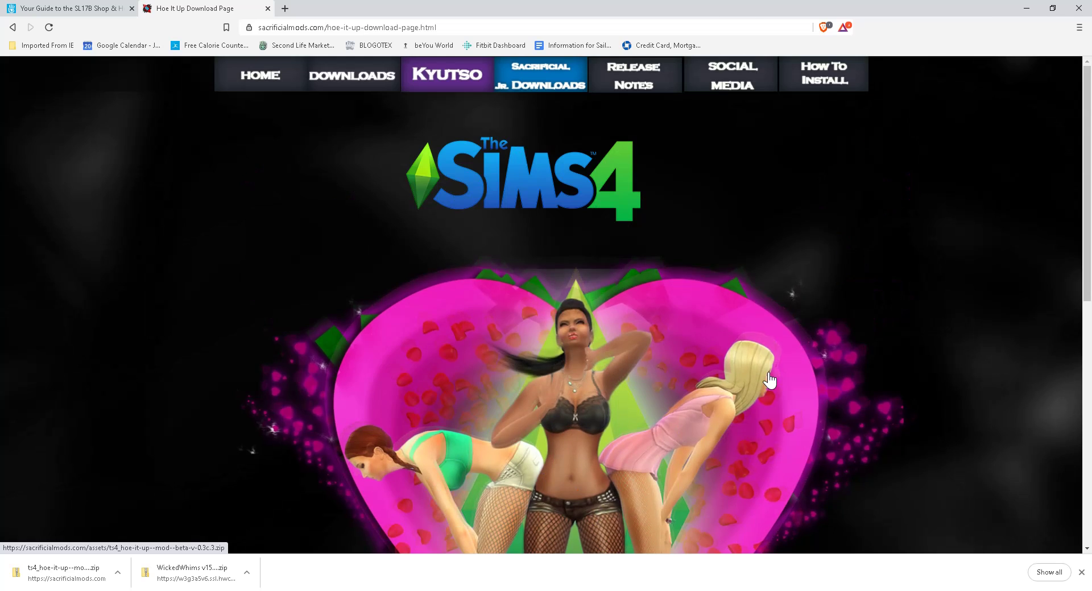
click(790, 76)
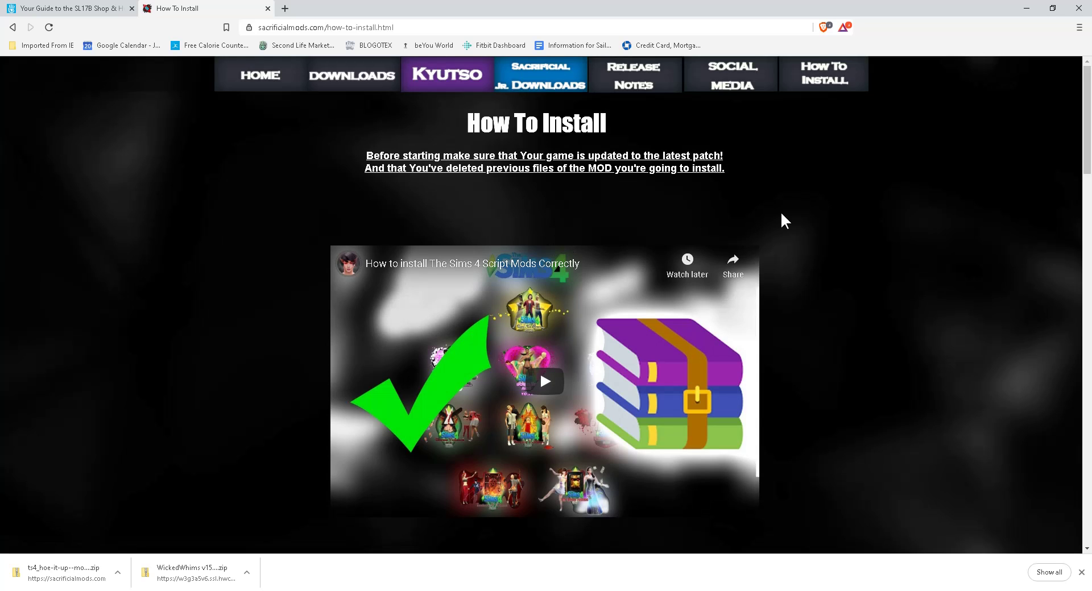
Read the How To Install instructions on extracting, cutting, pasting and enabling the mods, and minimize the browser.
scroll(847, 250, down, 3)
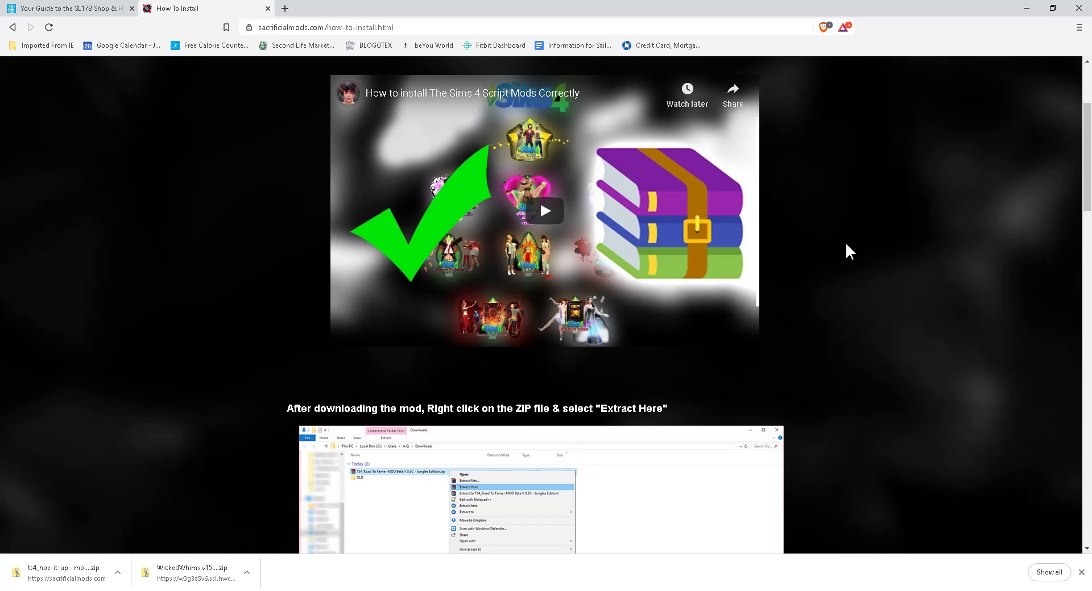
scroll(846, 245, down, 5)
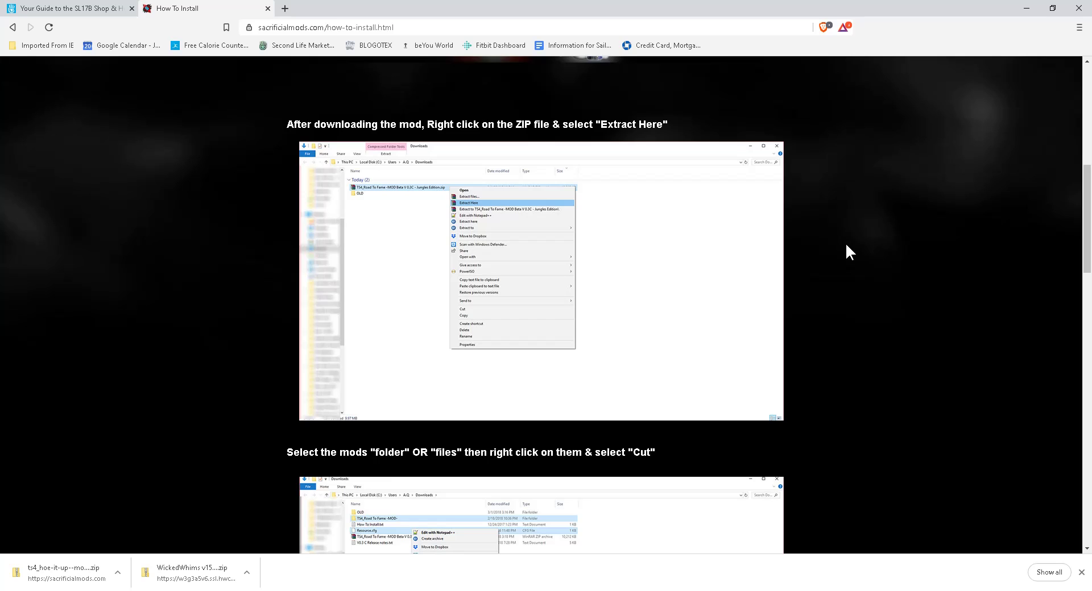
scroll(844, 245, down, 2)
scroll(843, 249, down, 4)
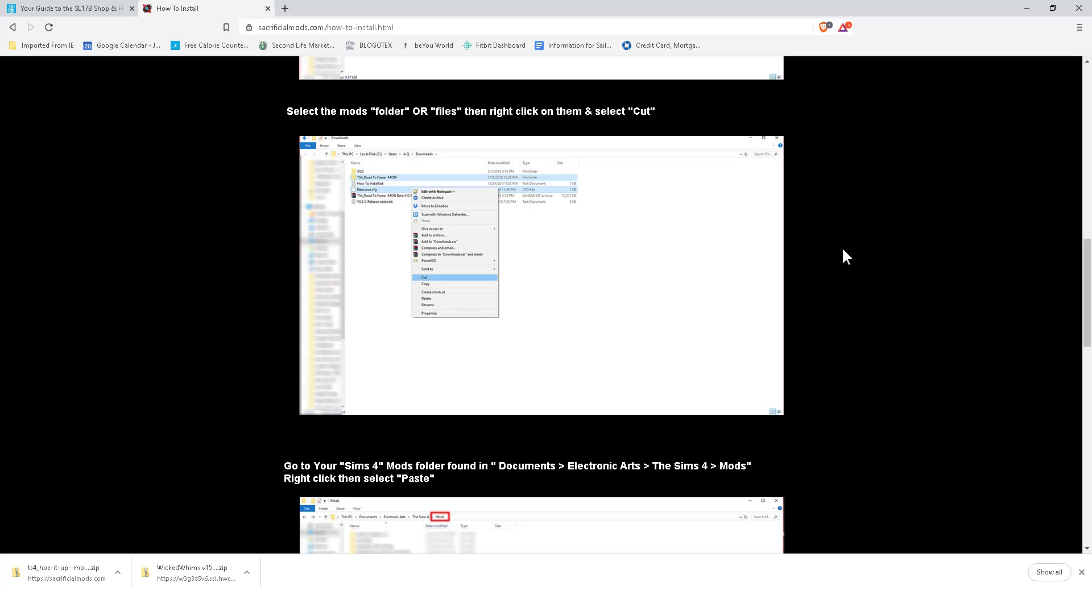
scroll(855, 258, up, 3)
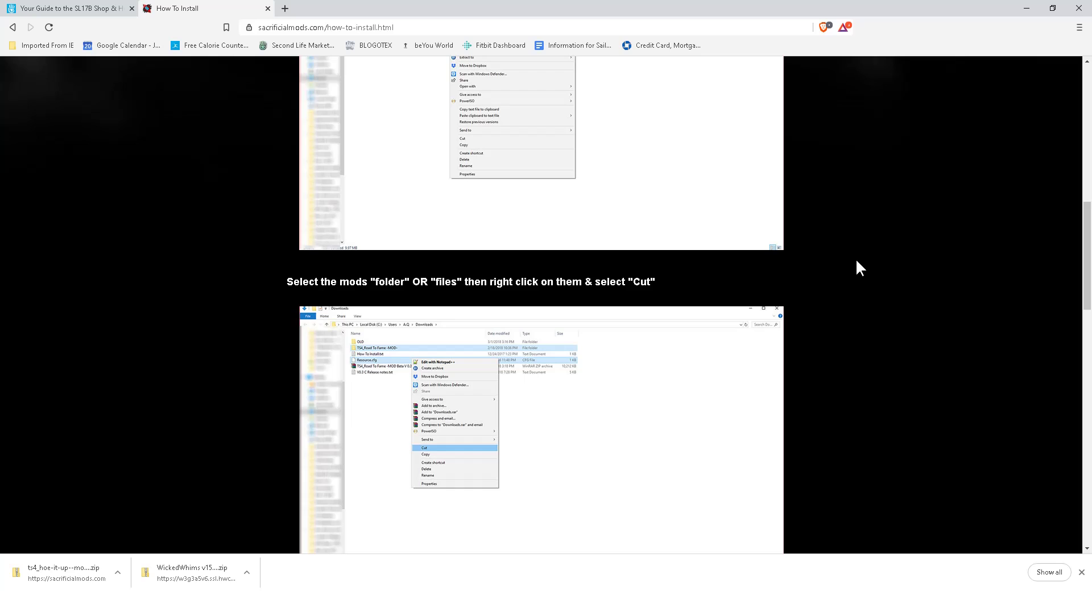
scroll(857, 262, up, 4)
scroll(856, 262, up, 3)
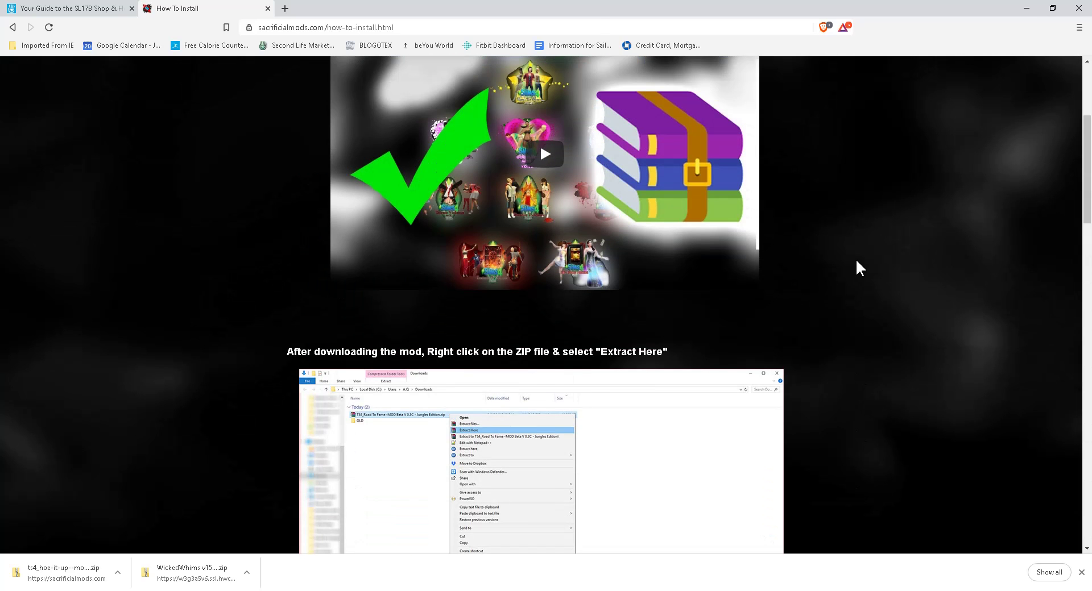
scroll(856, 262, down, 4)
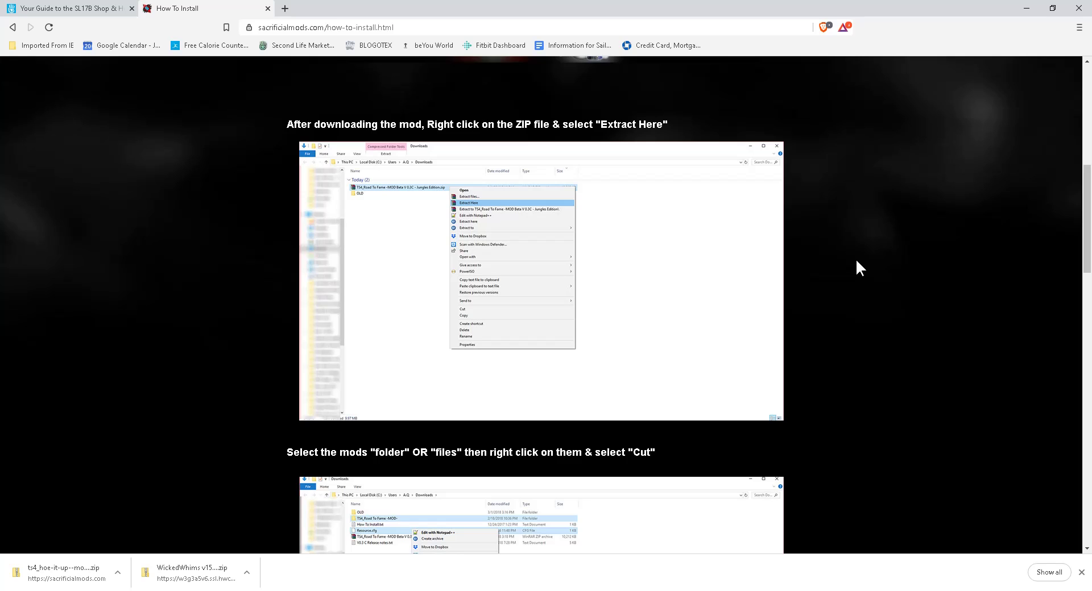
scroll(857, 261, down, 2)
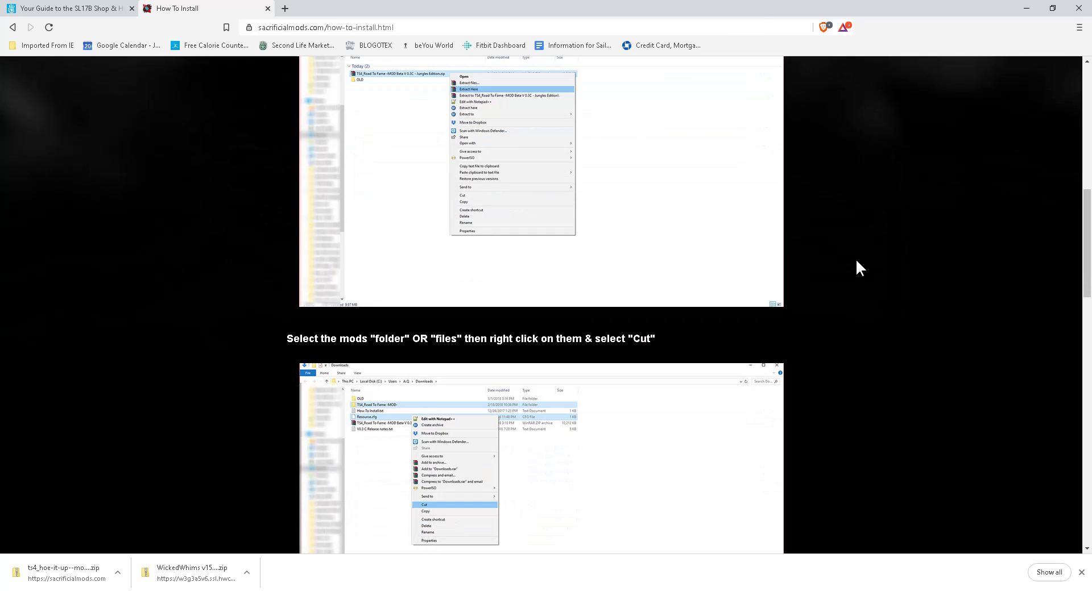
scroll(852, 262, down, 3)
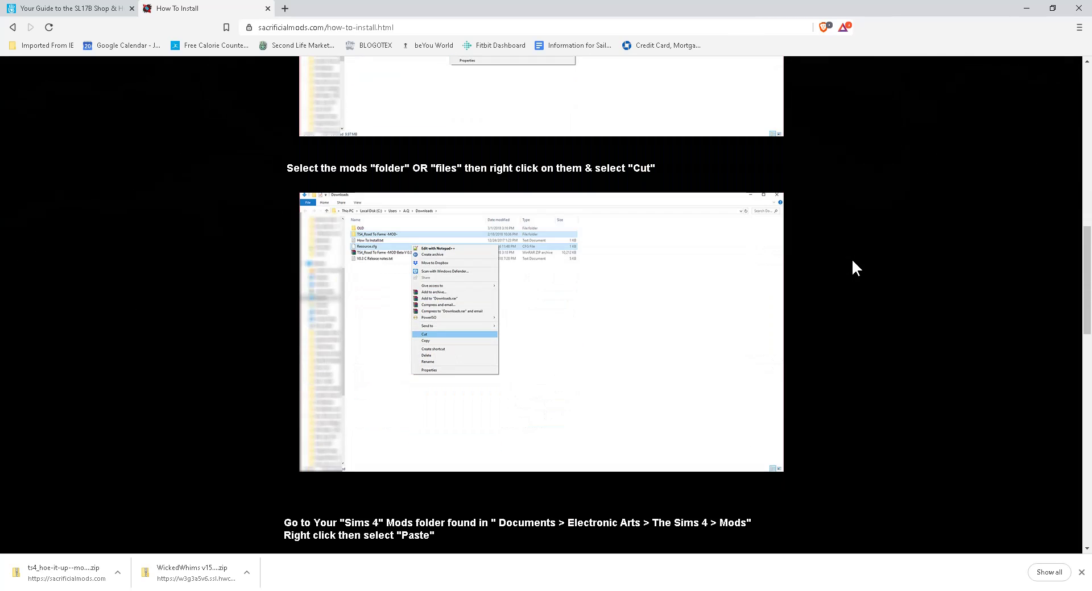
scroll(851, 258, down, 1)
scroll(851, 258, down, 3)
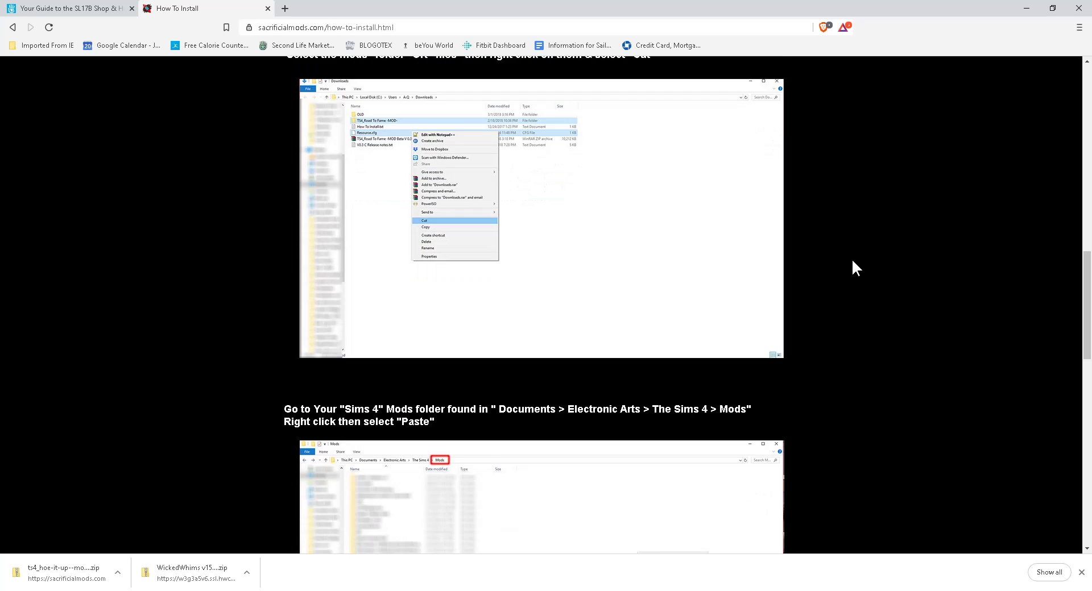
scroll(852, 260, down, 12)
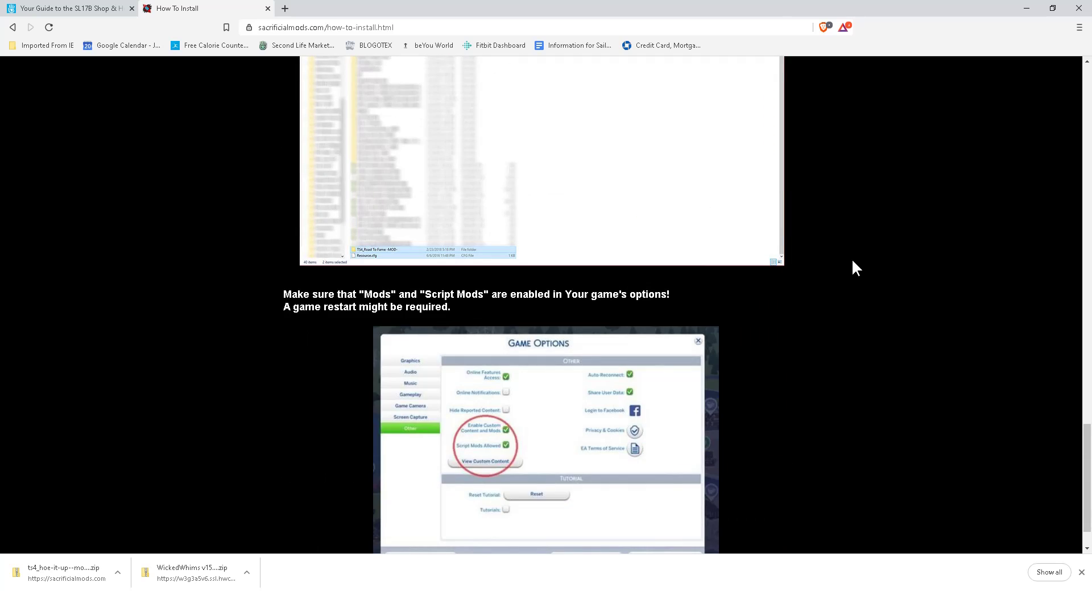
scroll(851, 258, up, 3)
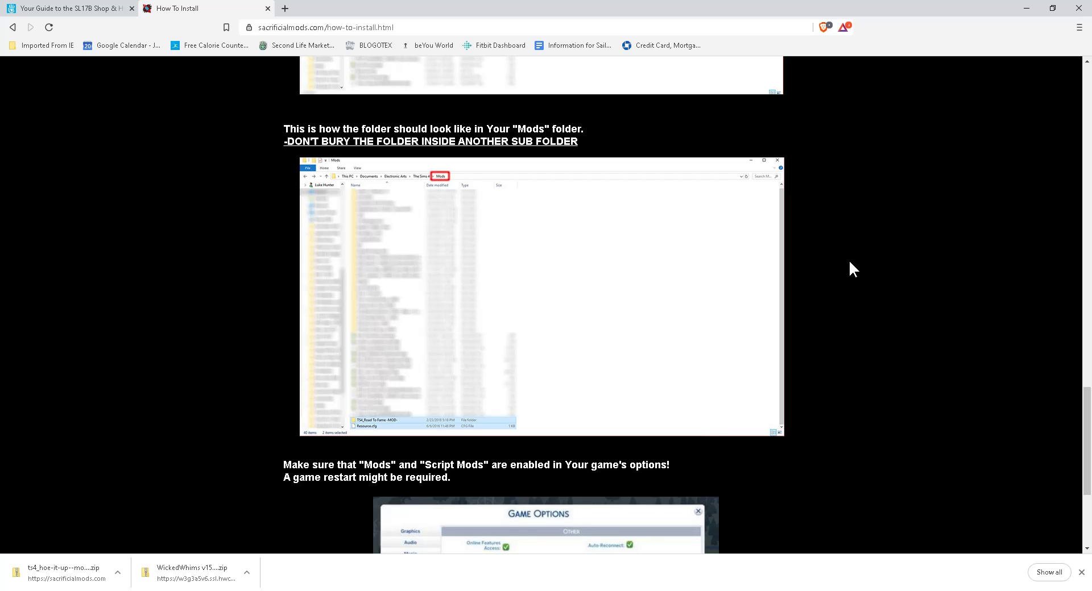
click(1021, 8)
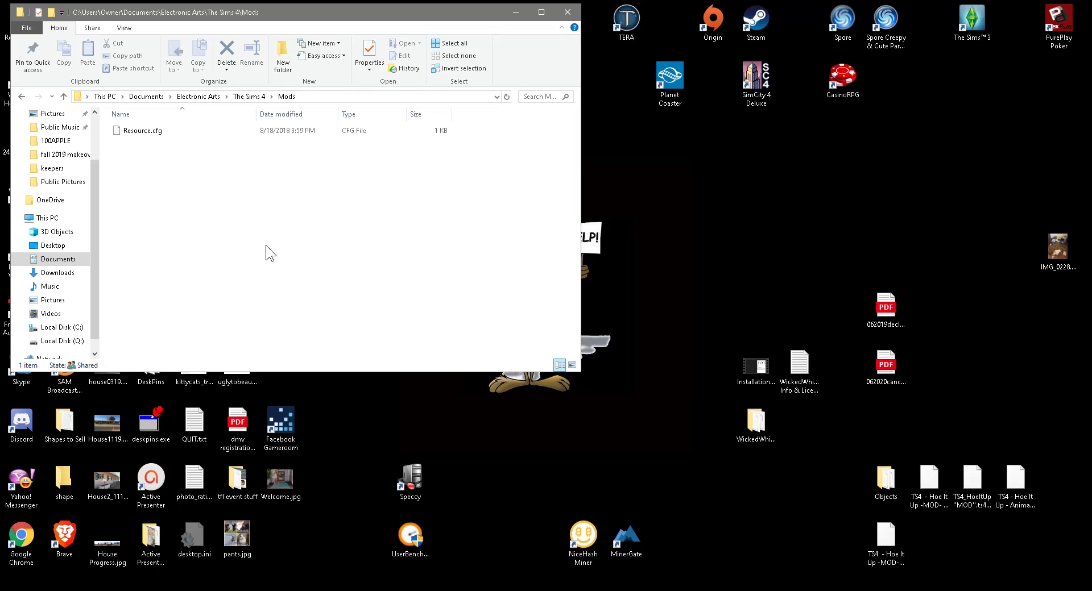
Check the contents of the WickedWhimsMod folder on the desktop and move the folder into the Sims 4 Mods folder.
click(749, 421)
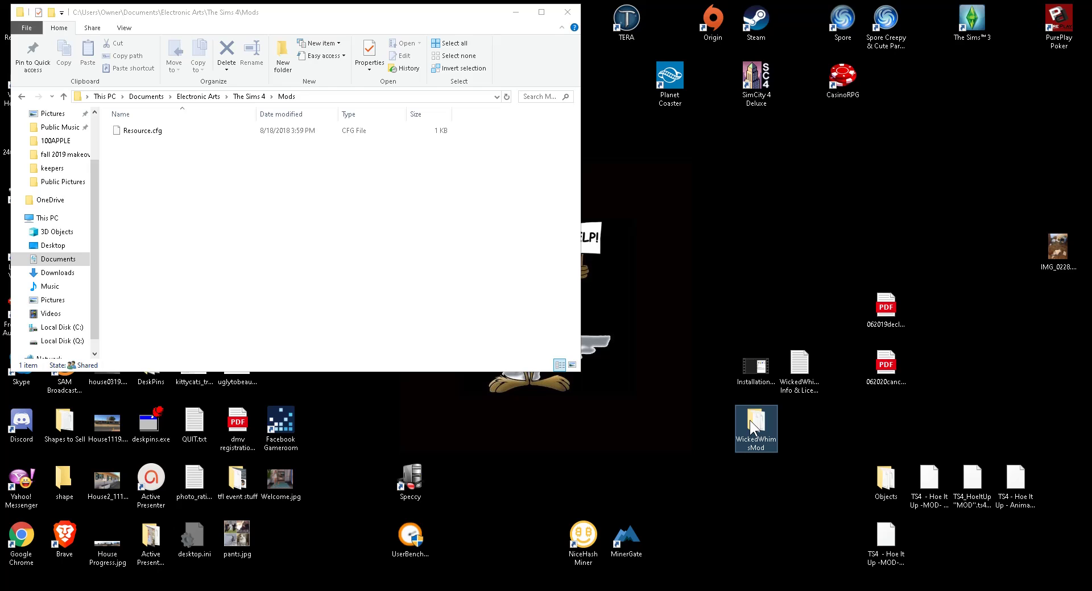
double_click(749, 420)
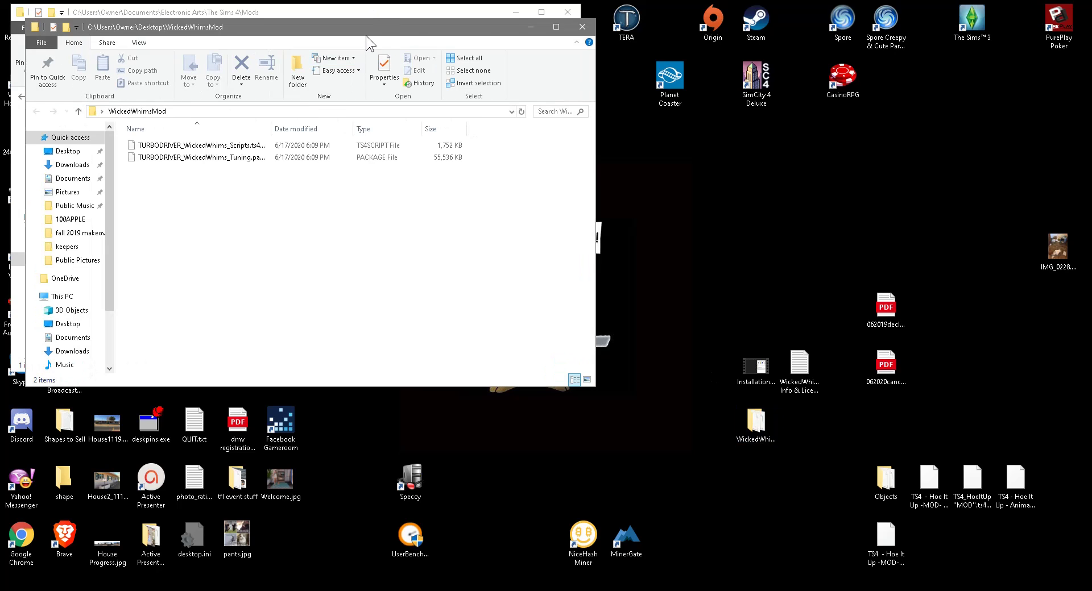
click(582, 27)
drag(753, 424, 322, 204)
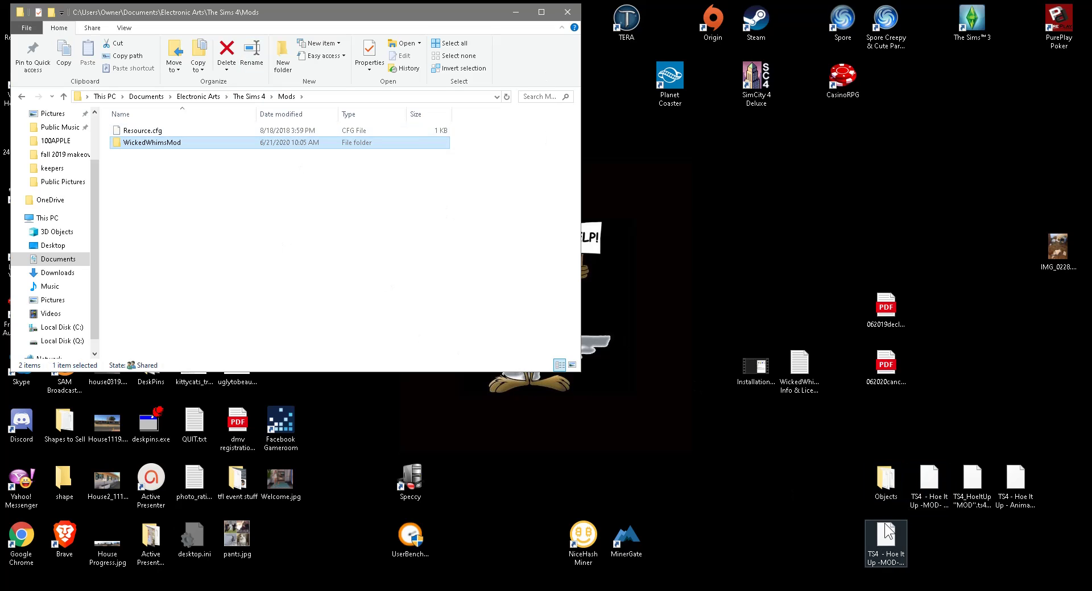
Compare the files in the installed WickedWhimsMod folder with the Hoe It Up files and Objects folder on the desktop, and return to Mods.
double_click(171, 145)
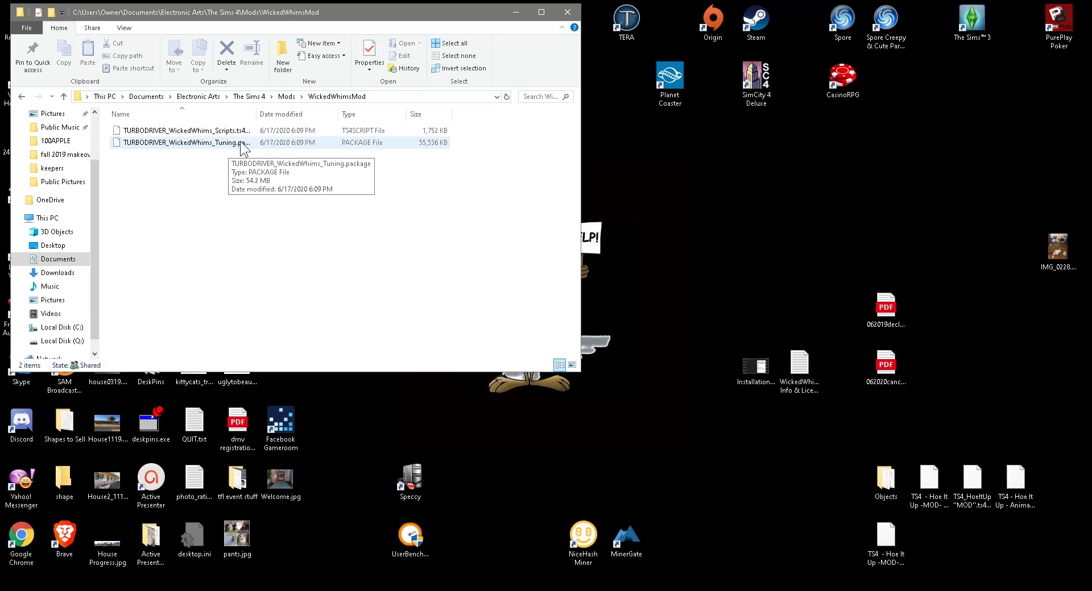
click(921, 500)
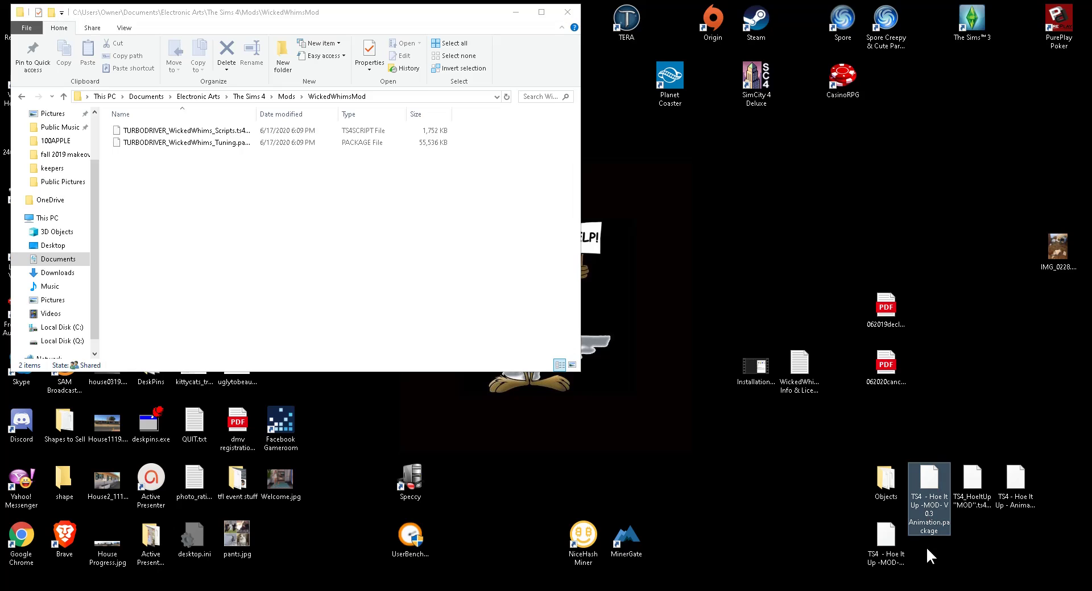
click(974, 486)
click(1009, 492)
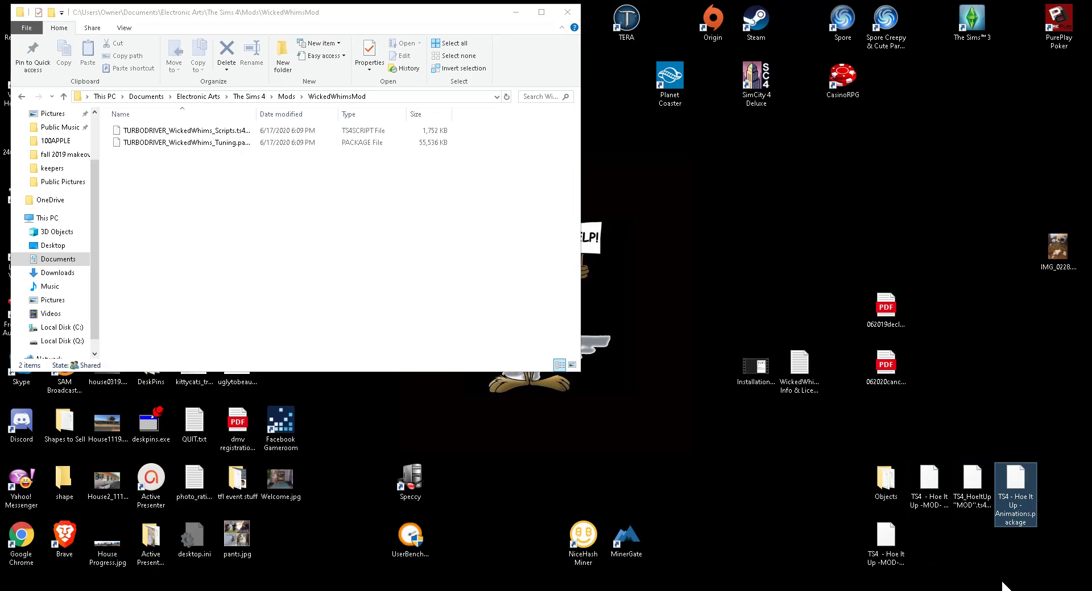
click(900, 565)
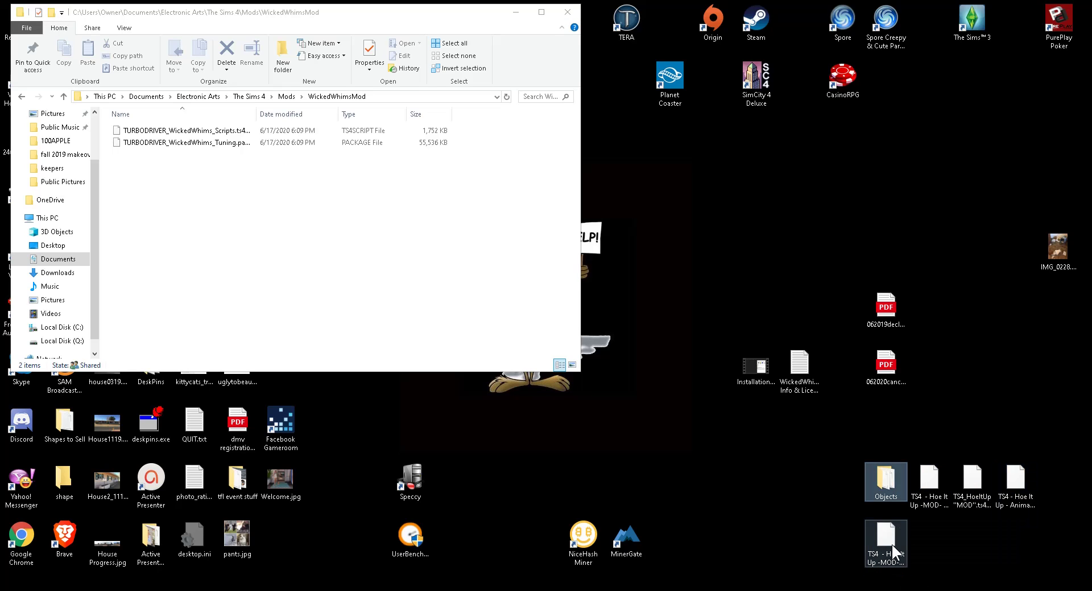
click(639, 187)
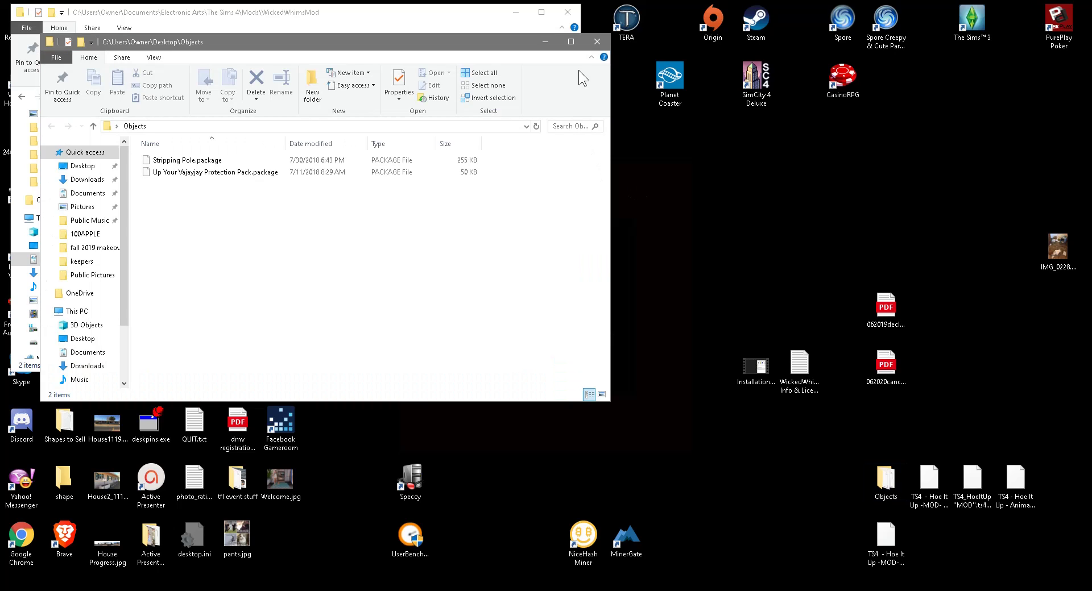
click(596, 42)
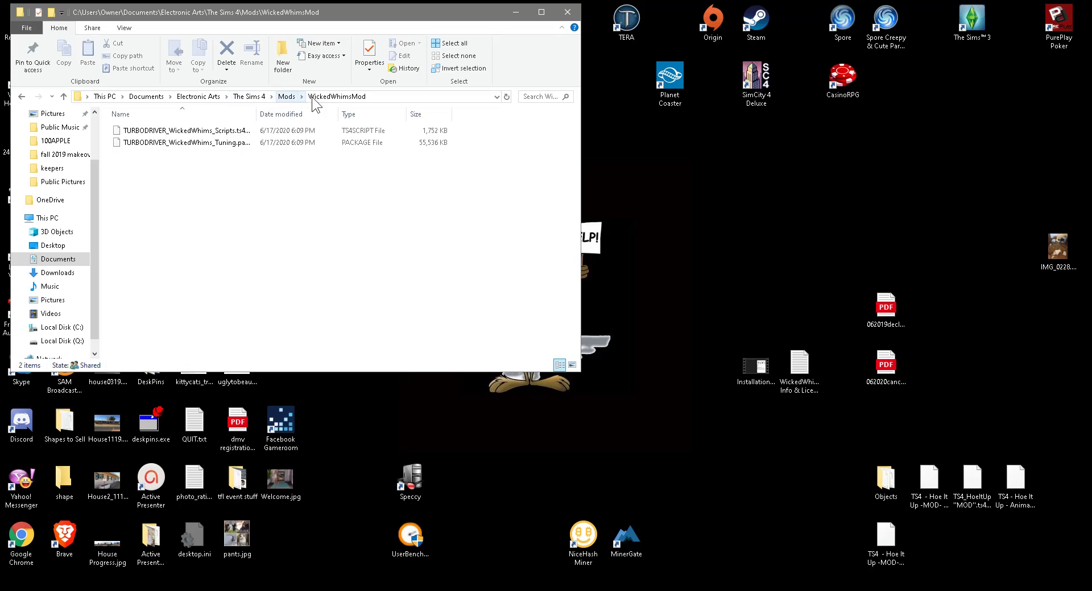
click(287, 97)
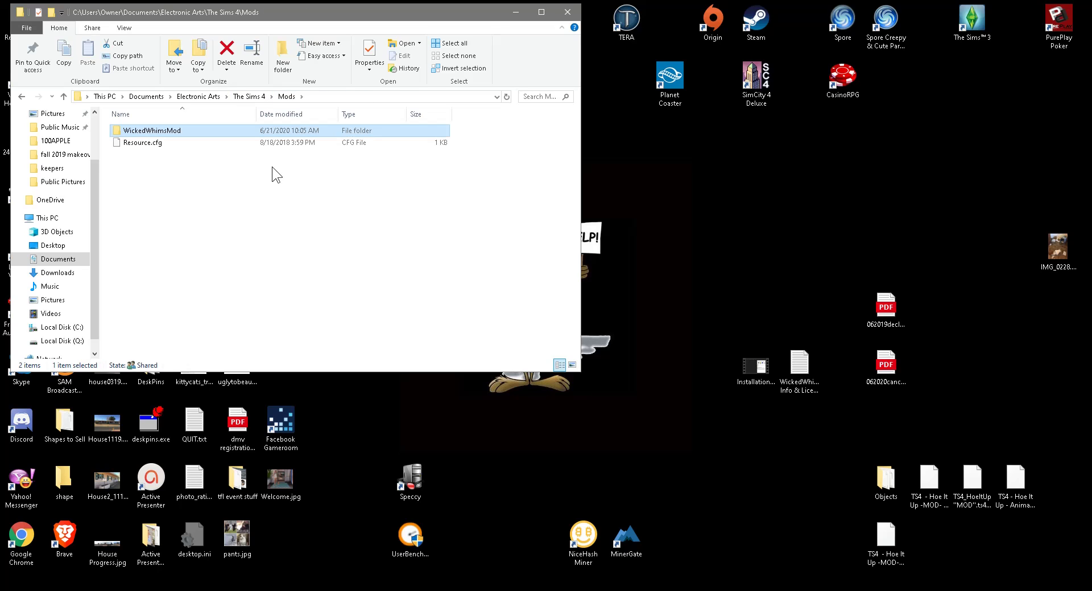
Restore the ts4_hoe-it-up--mod--beta-v-0.3c.3.zip archive from the Recycle Bin to the desktop and close the bin.
drag(161, 12, 350, 27)
click(25, 21)
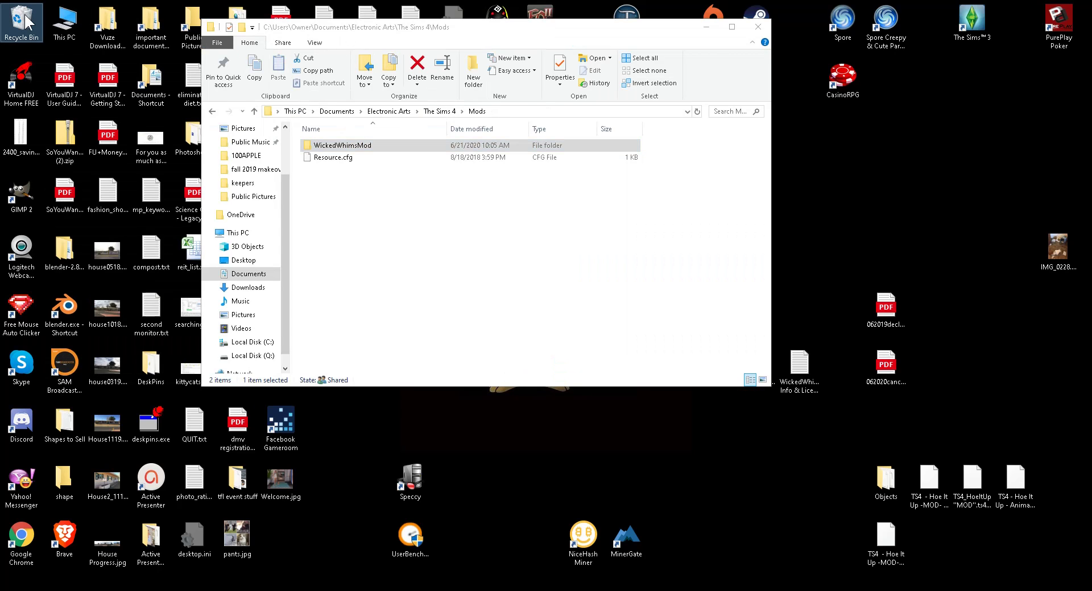
double_click(26, 22)
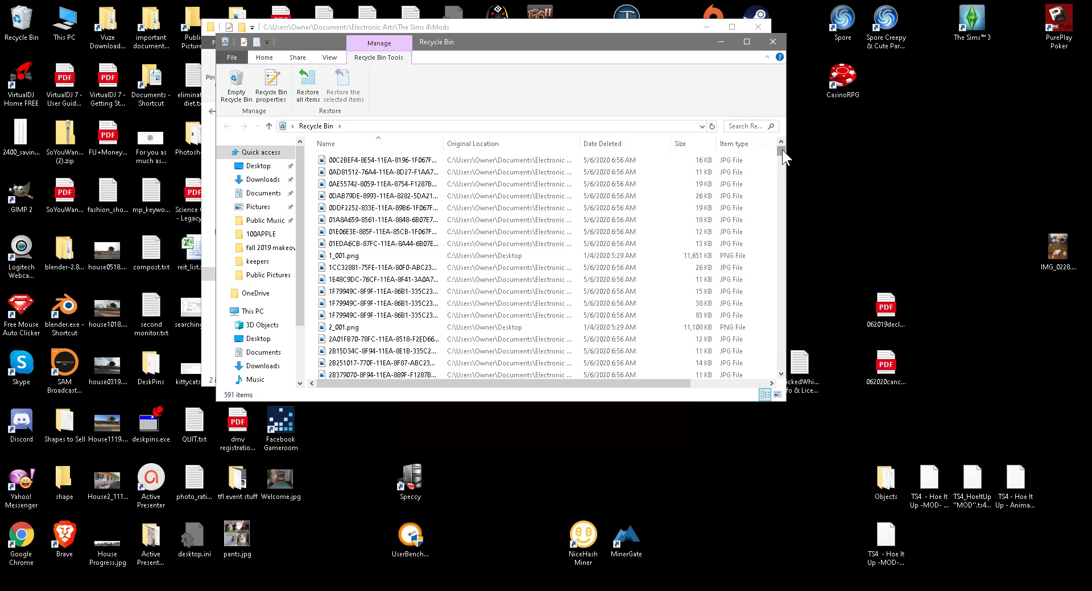
drag(783, 149, 784, 366)
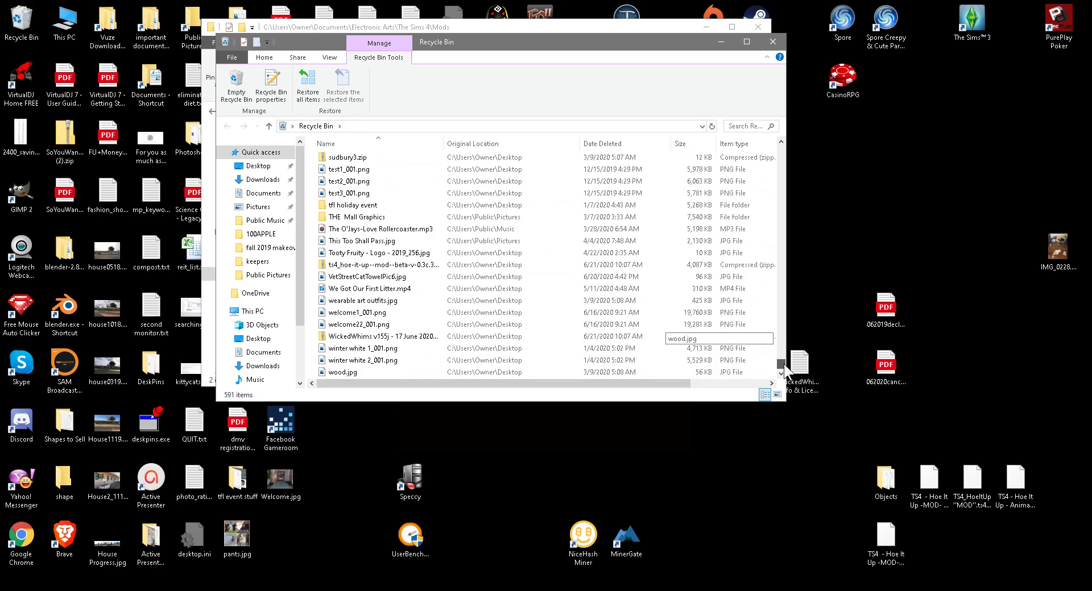
scroll(584, 338, up, 2)
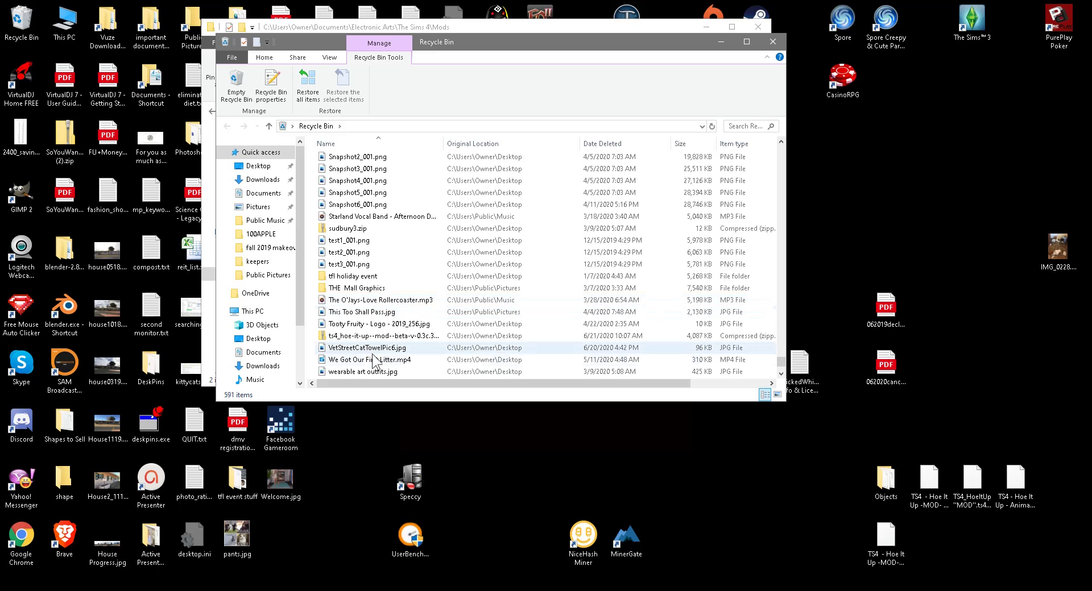
drag(375, 337, 987, 578)
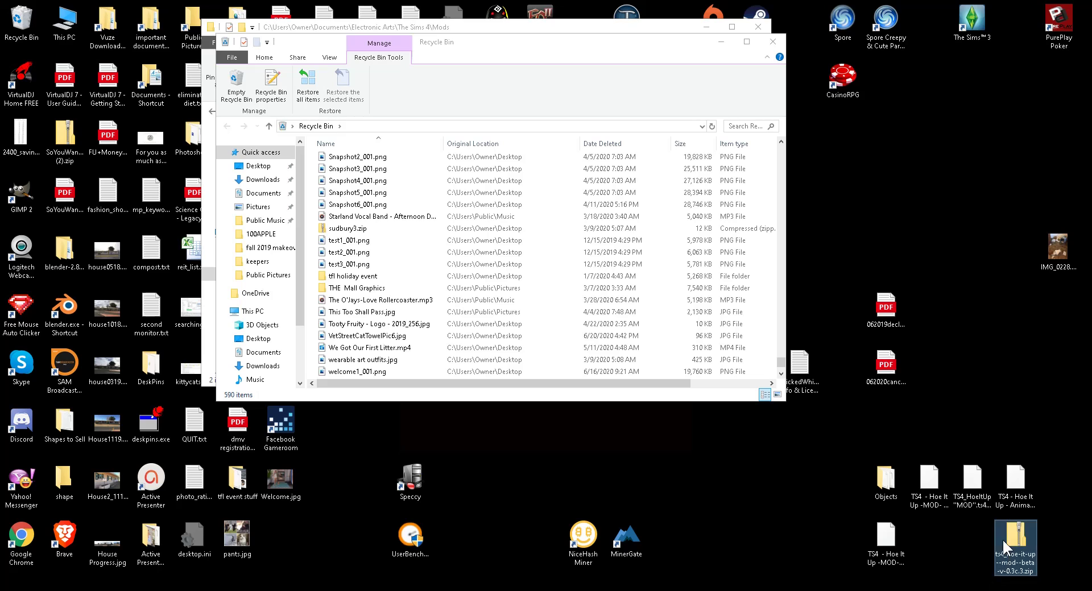
click(772, 43)
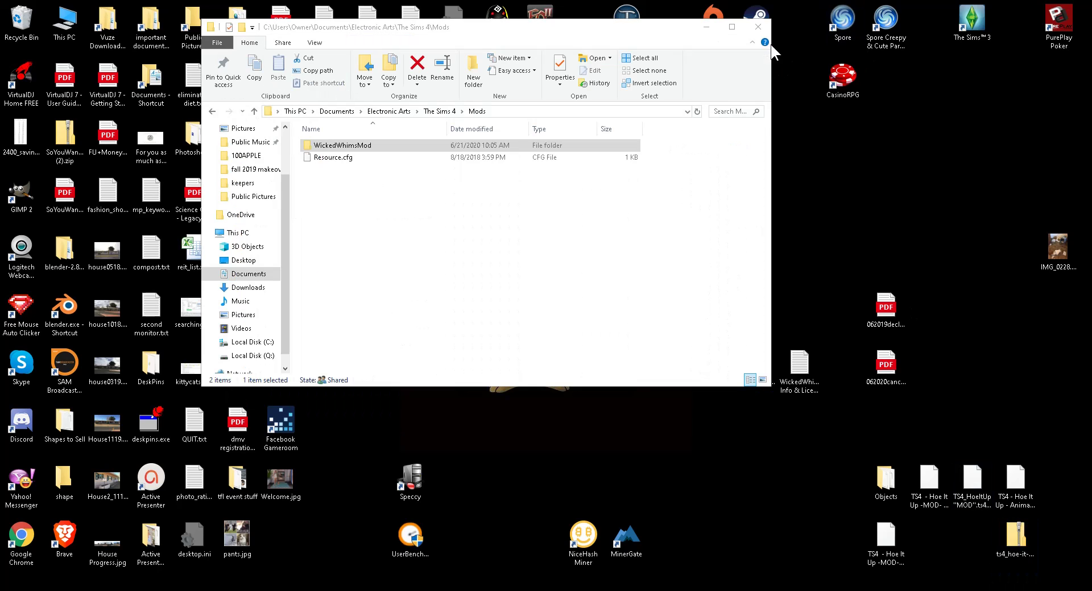
Extract the ts4_hoe-it-up--mod--beta-v-0.3c.3.zip archive from the desktop into Documents\Electronic Arts\The Sims 4\Mods.
right_click(1016, 543)
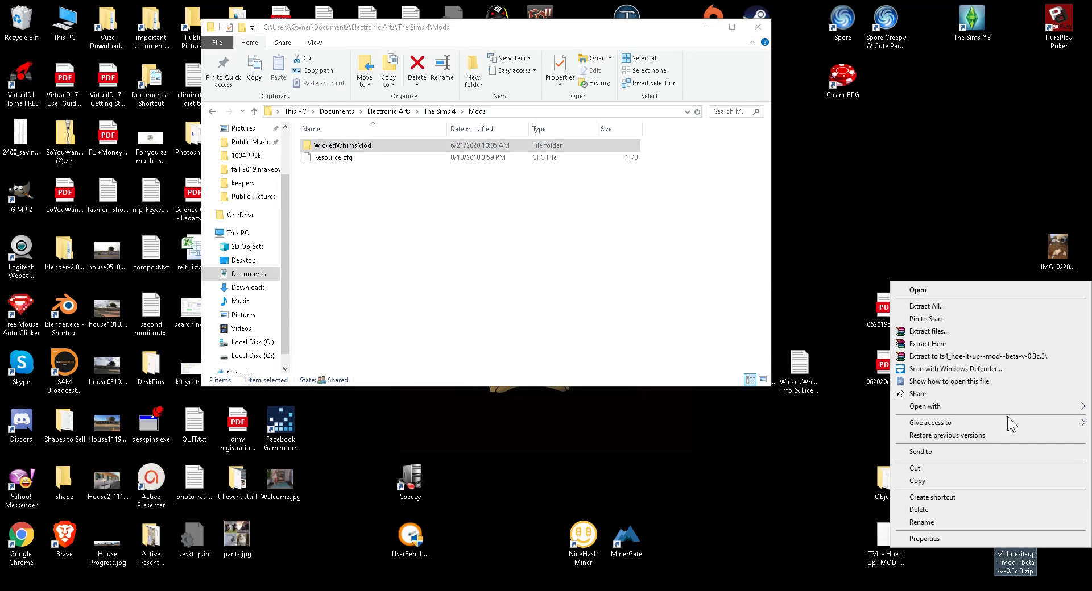
click(964, 334)
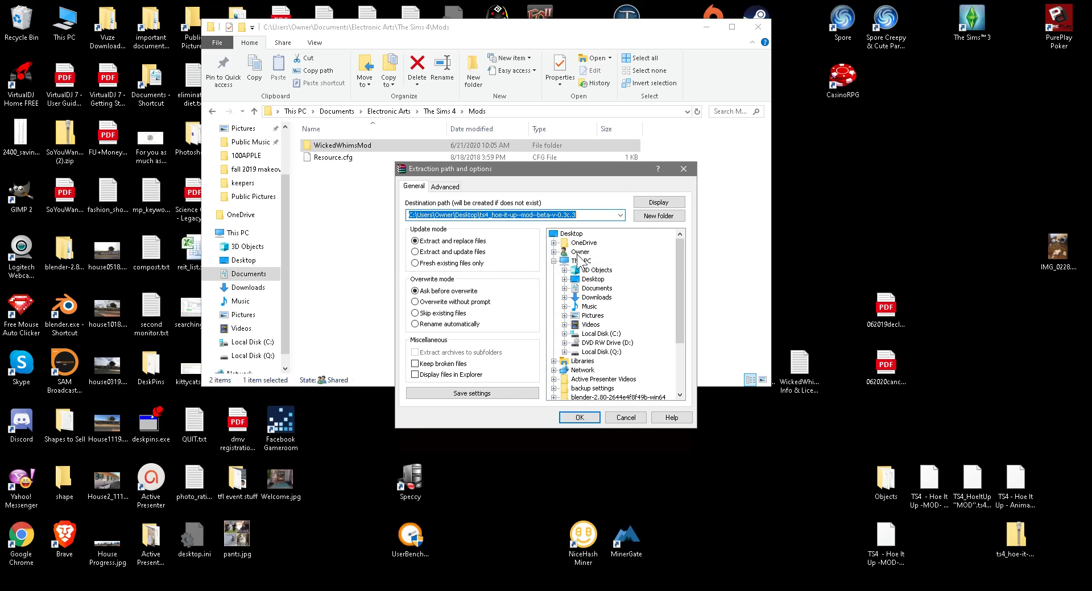
scroll(581, 272, down, 3)
scroll(580, 267, up, 3)
click(594, 289)
click(564, 288)
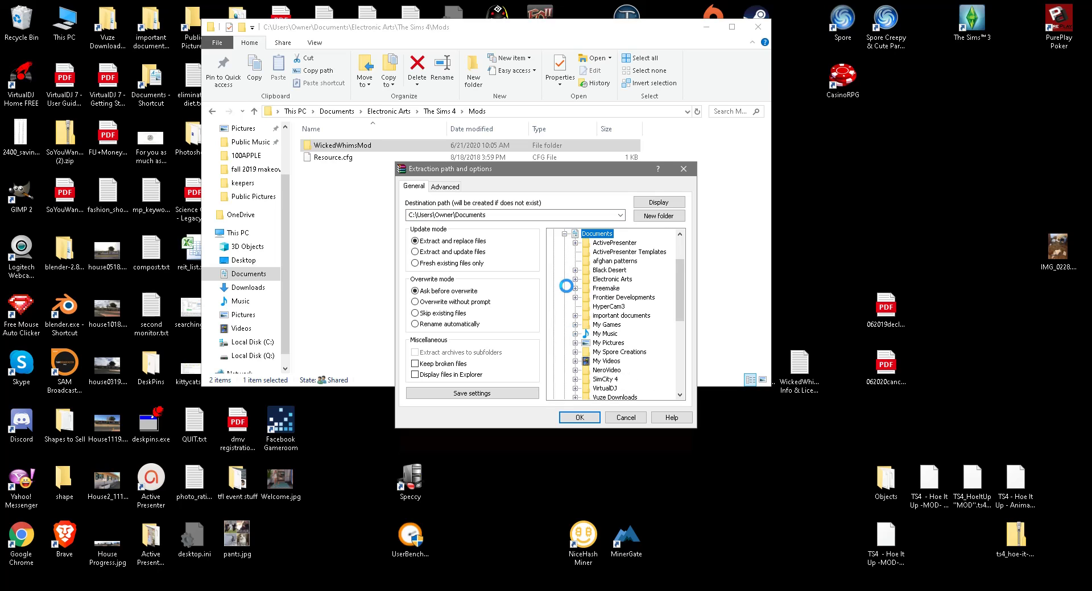
click(575, 279)
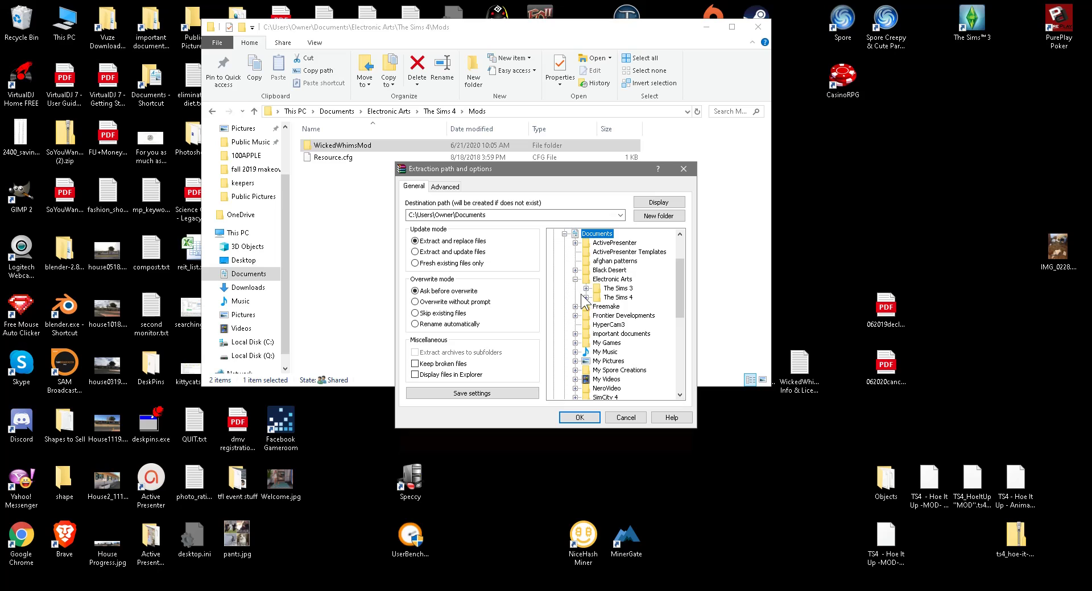
click(585, 298)
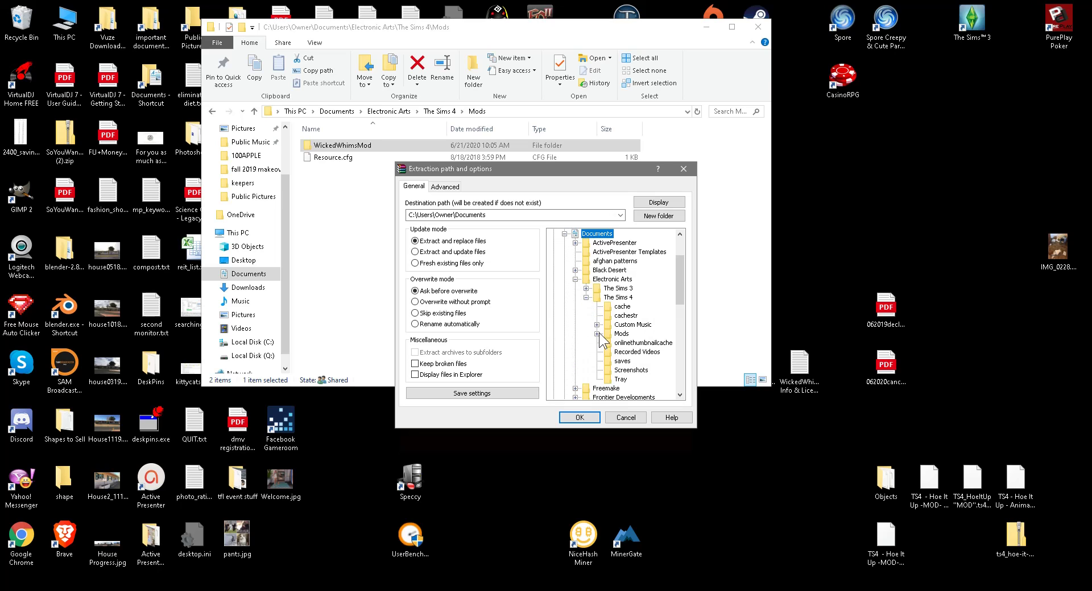
click(596, 333)
click(621, 334)
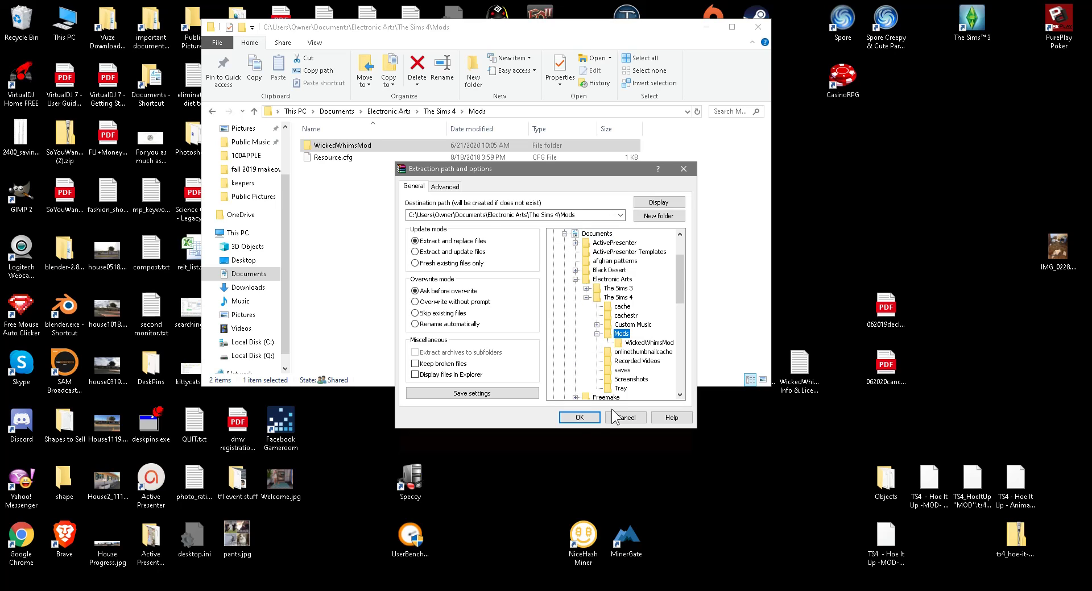
click(578, 417)
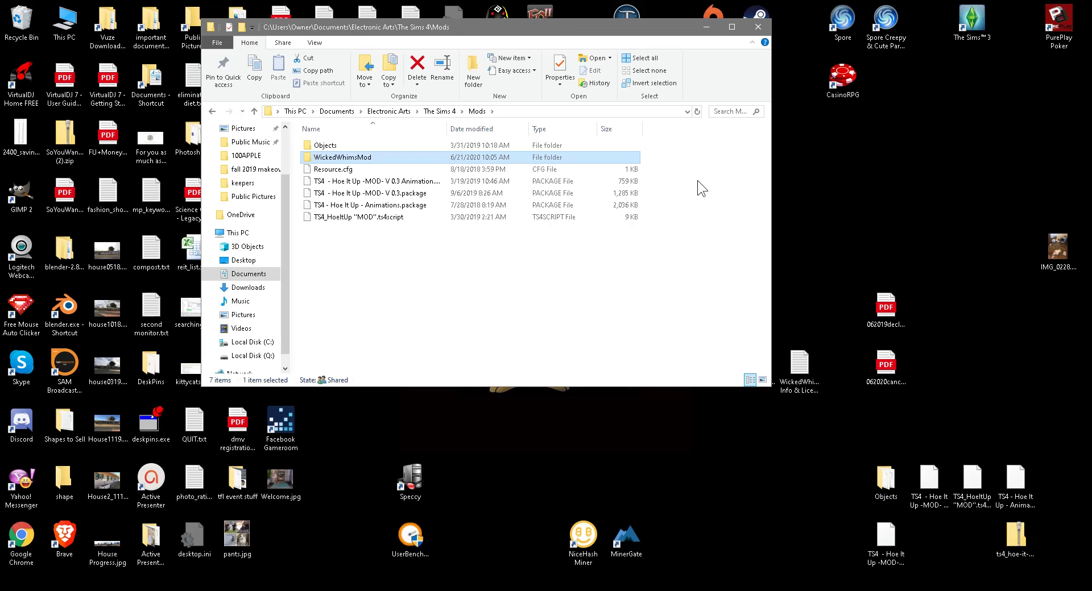
Minimize the Mods folder window and open Origin from the desktop to start The Sims 4.
click(708, 30)
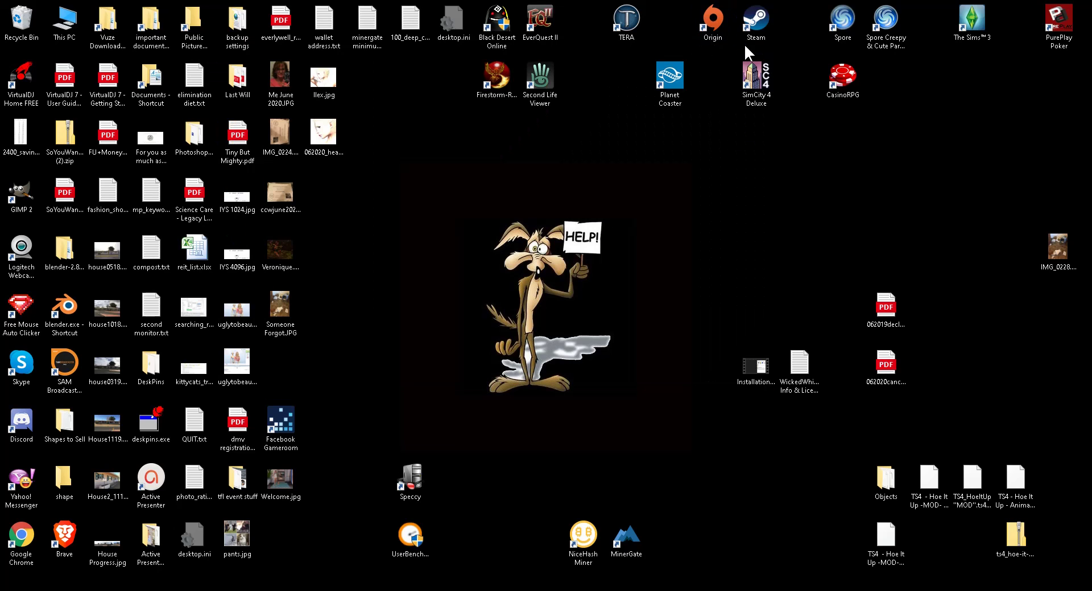
double_click(718, 31)
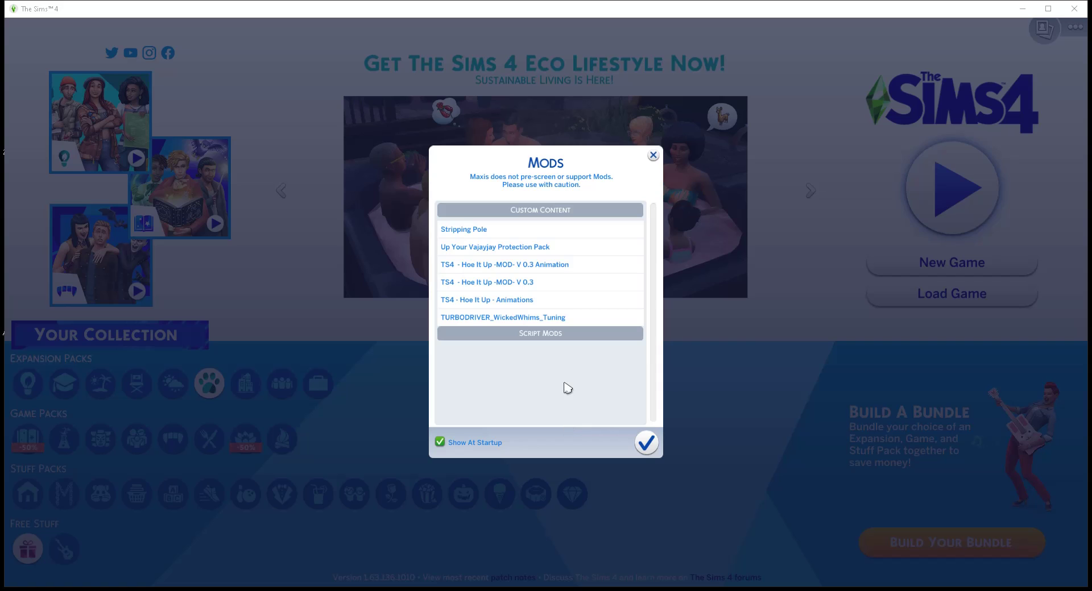
Switch to the browser to check which game options the How To Install page requires for mods, and minimize it.
key(alt+Tab)
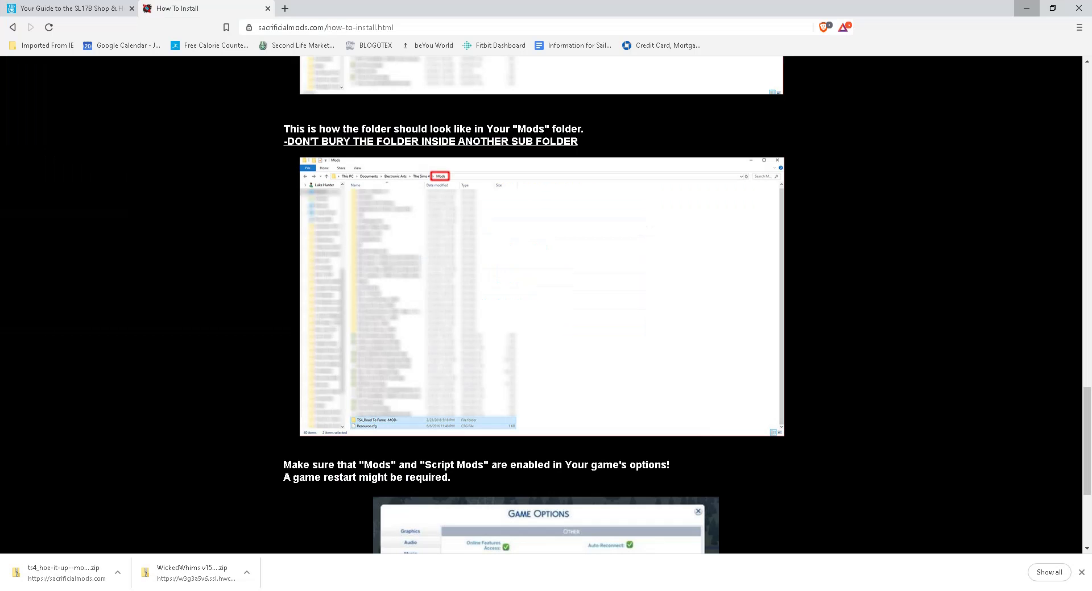
scroll(812, 452, down, 2)
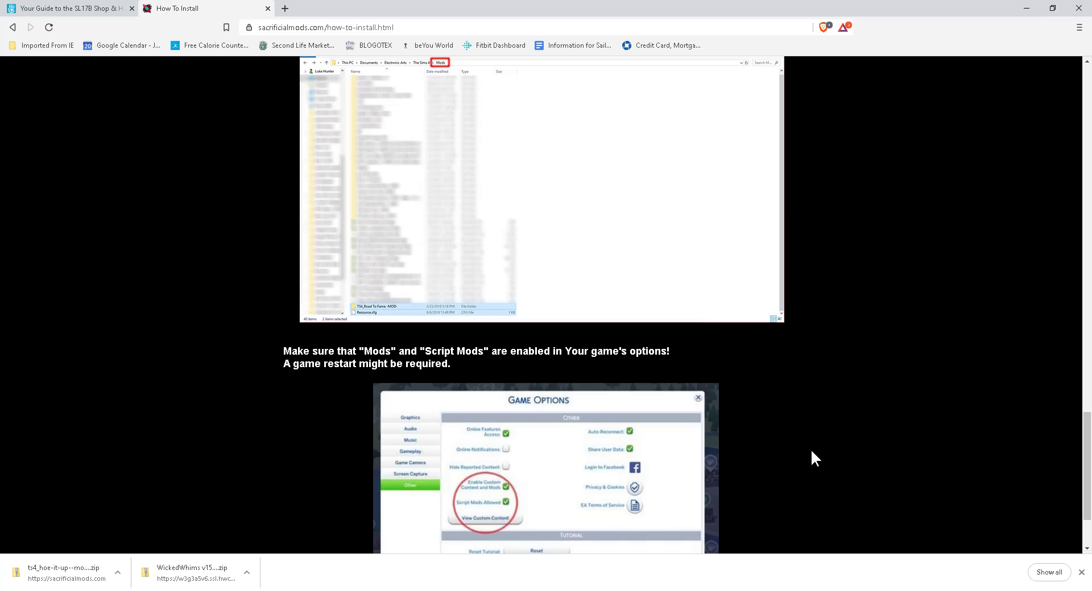
click(1026, 8)
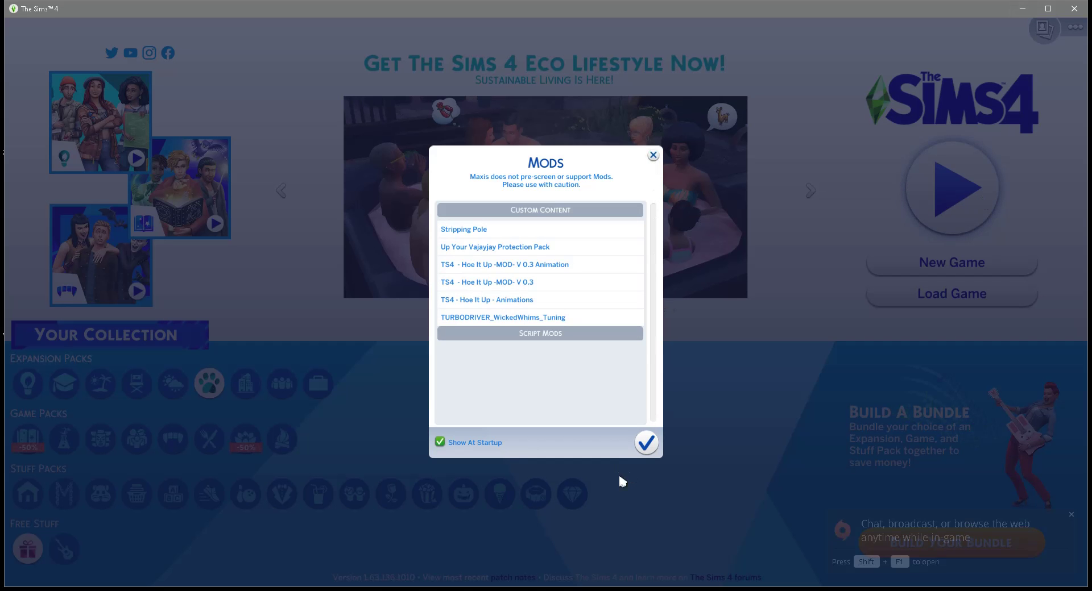
Accept the startup list of installed mods in The Sims 4 and open the Game Options.
click(646, 443)
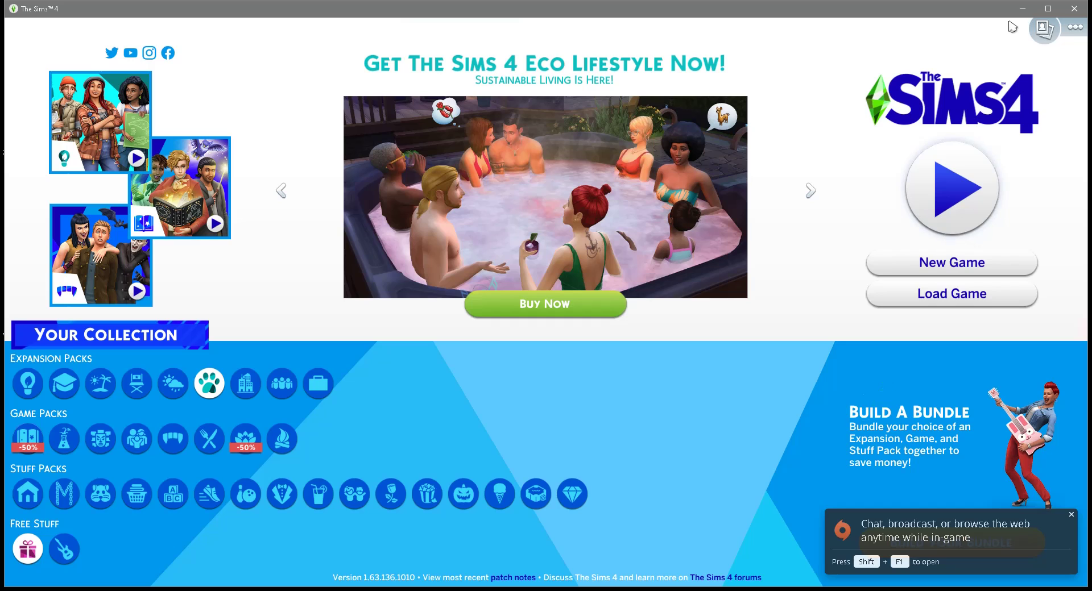
click(1074, 28)
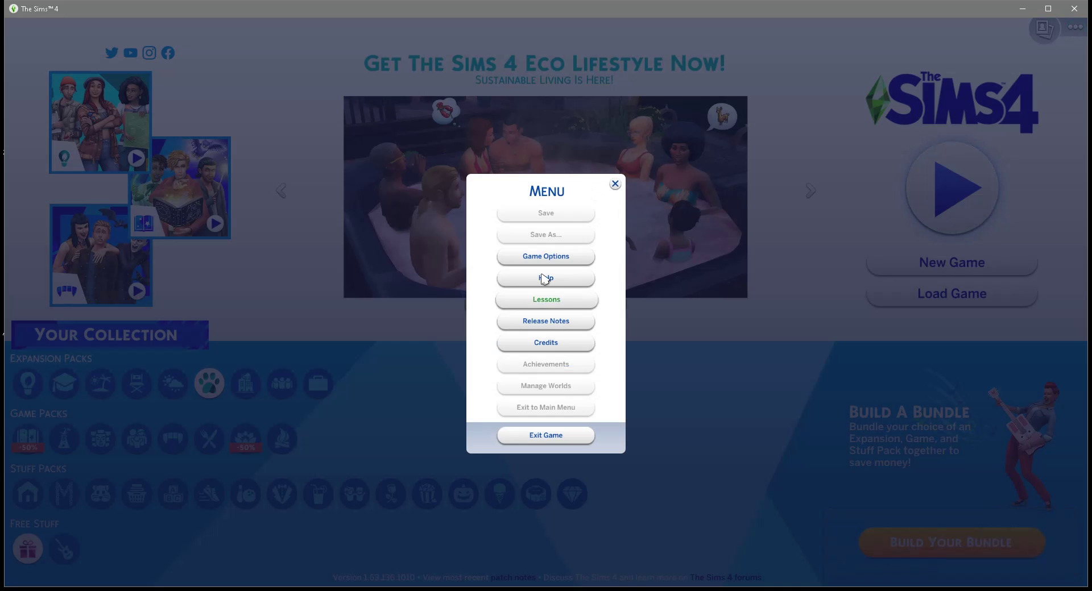
click(546, 260)
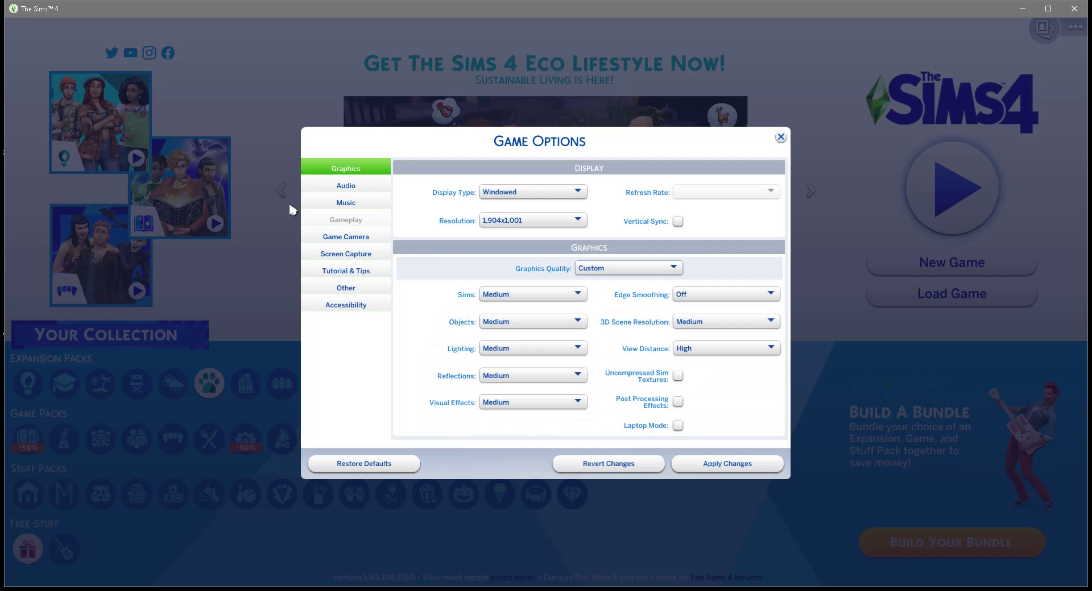